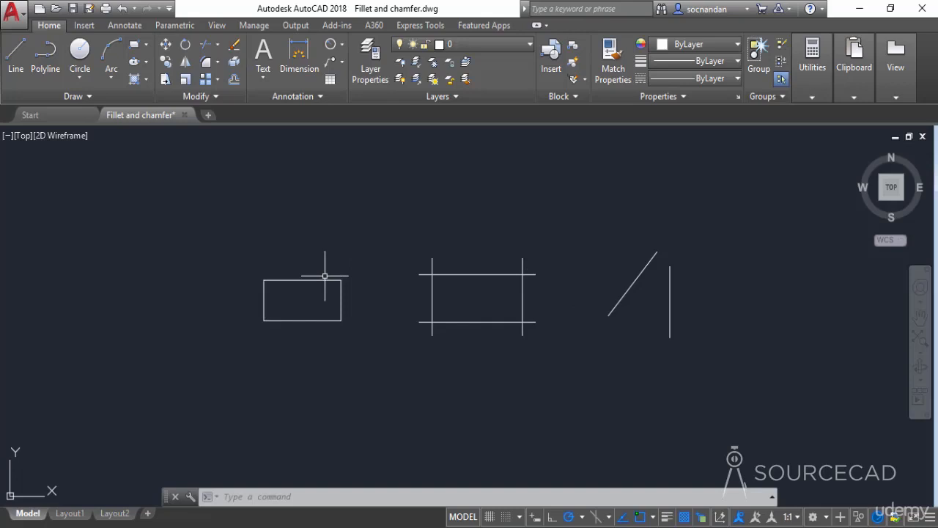
Step: Start the Fillet command for the leftmost rectangle and enlarge the command line to show the current fillet settings
scroll(325, 276, up, 2)
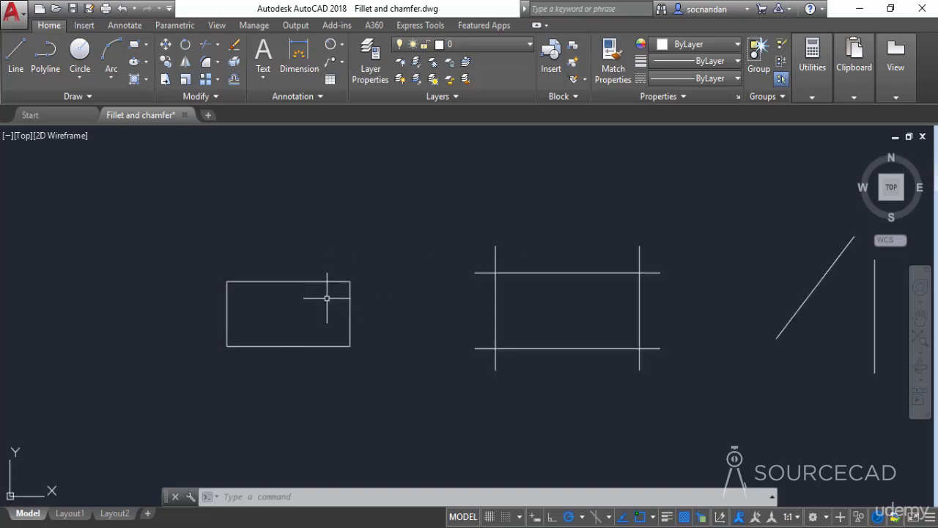
scroll(325, 293, up, 2)
mouse_move(306, 308)
middle_down()
mouse_move(414, 336)
mouse_move(434, 329)
middle_up()
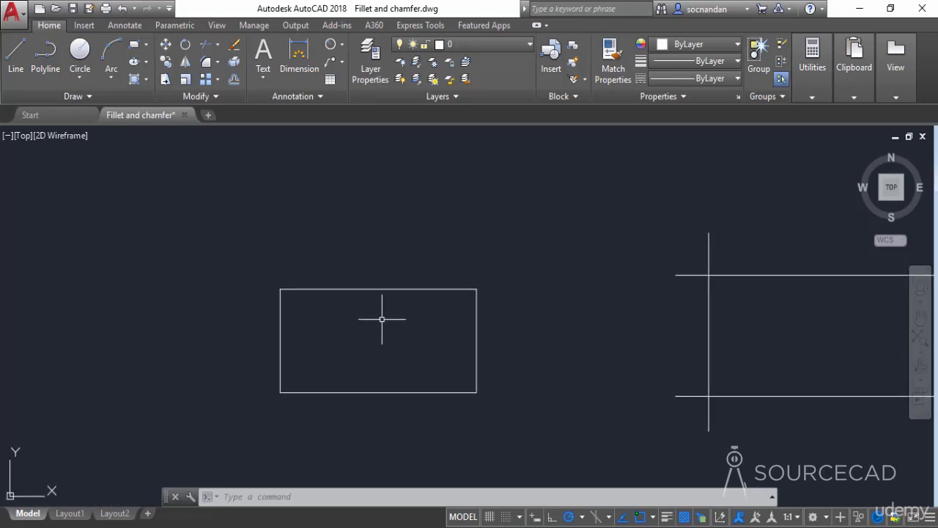
scroll(377, 320, up, 2)
middle_drag(377, 320, 405, 317)
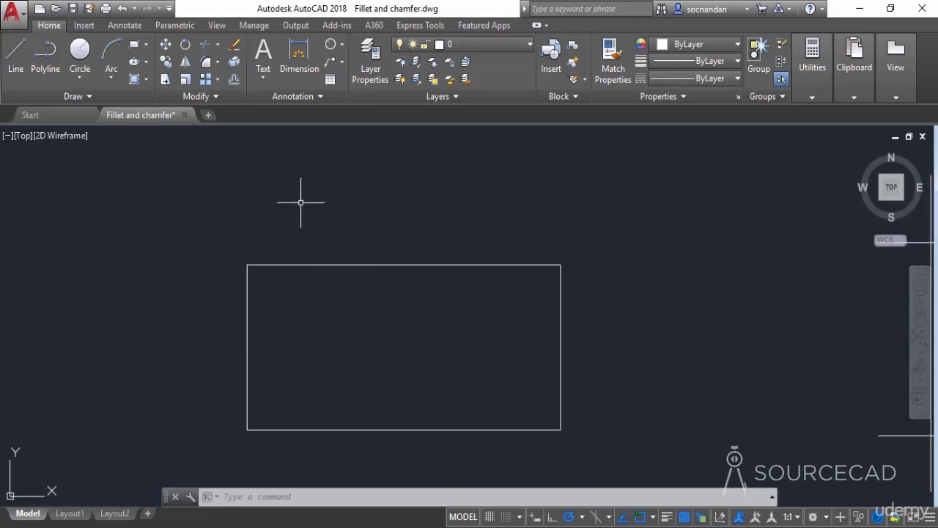
click(218, 63)
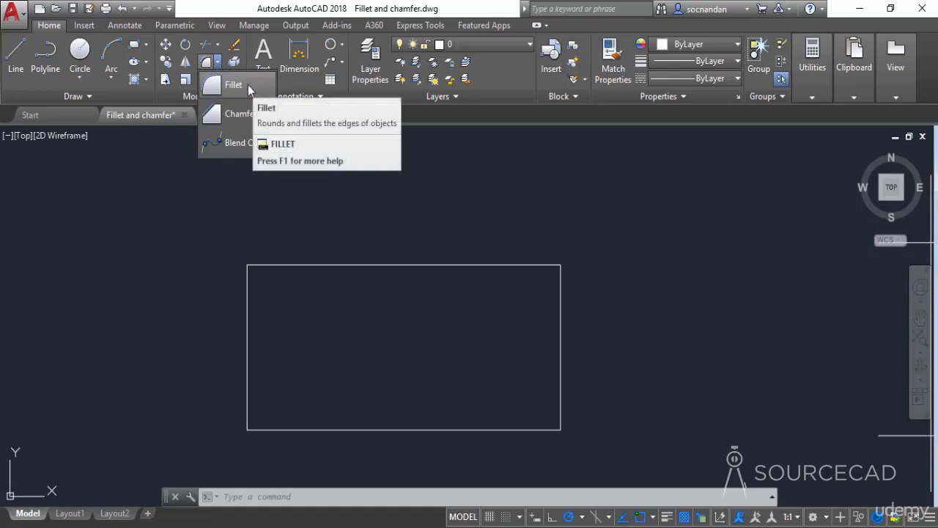
click(248, 84)
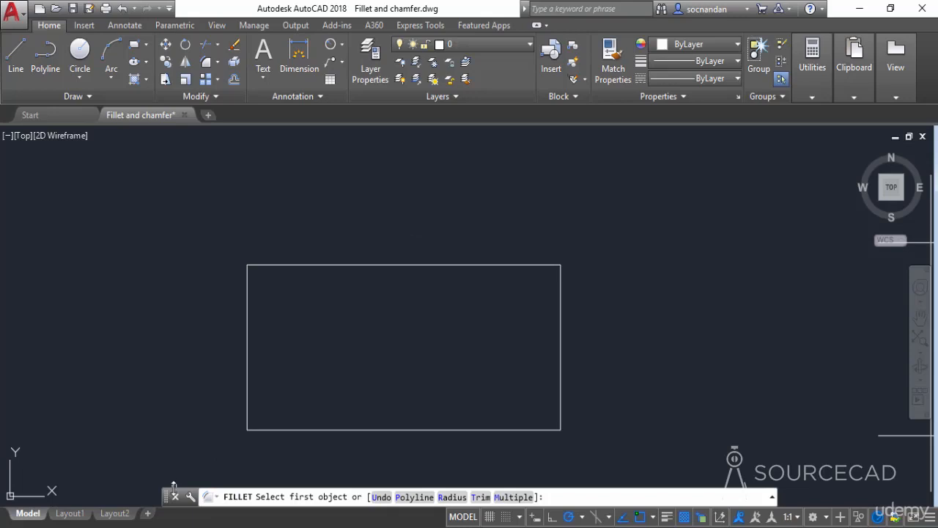
drag(173, 487, 173, 471)
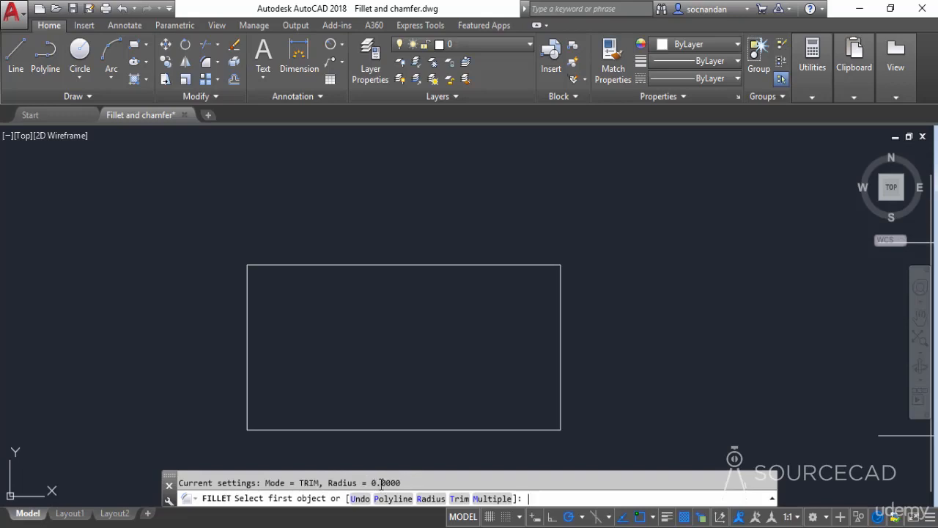
Step: Set the fillet radius to 1 and round the rectangle's upper-right corner
click(430, 499)
text(1)
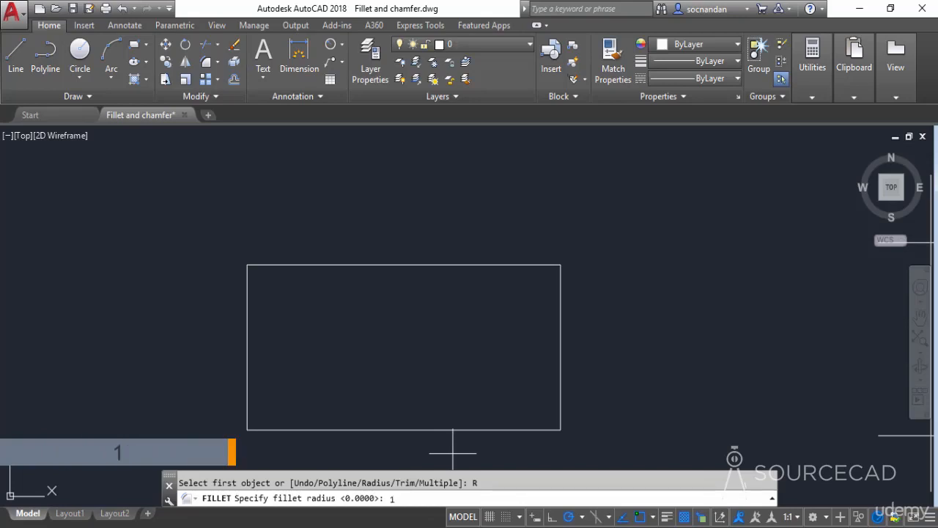
key(Return)
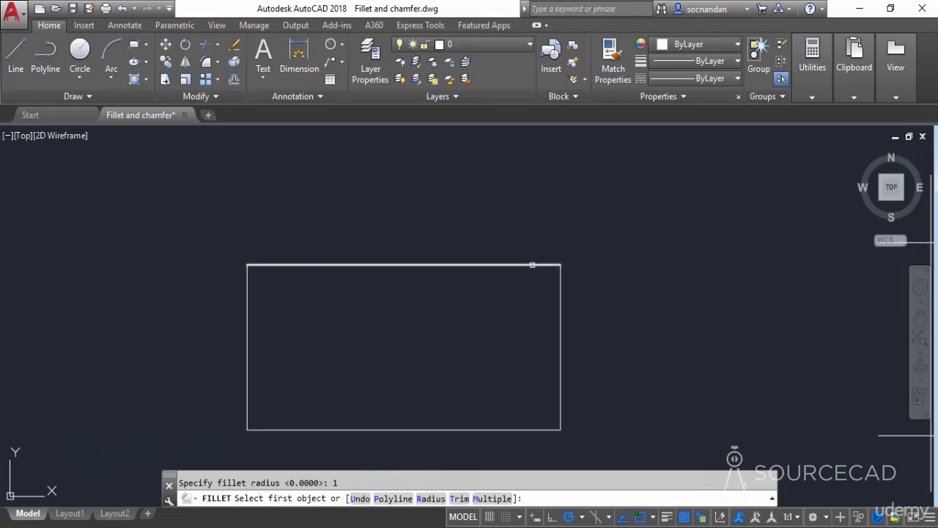
click(532, 265)
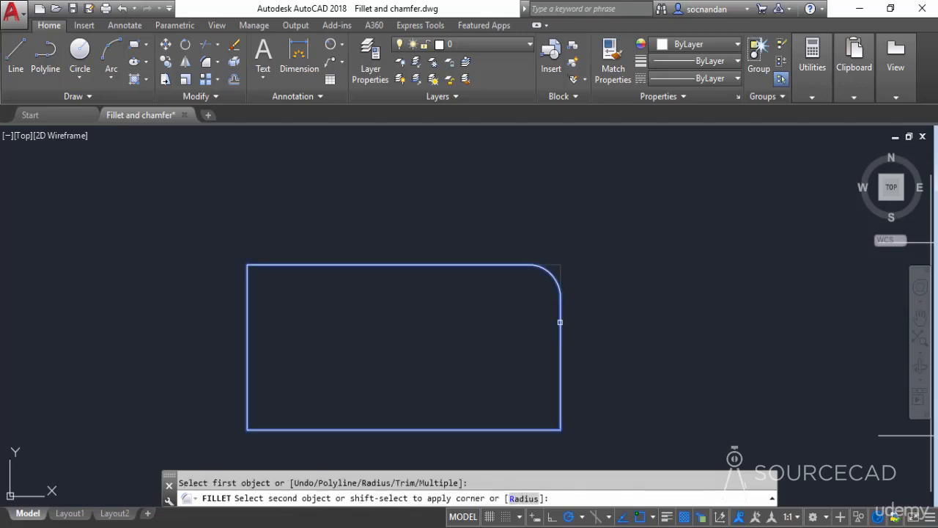
click(560, 322)
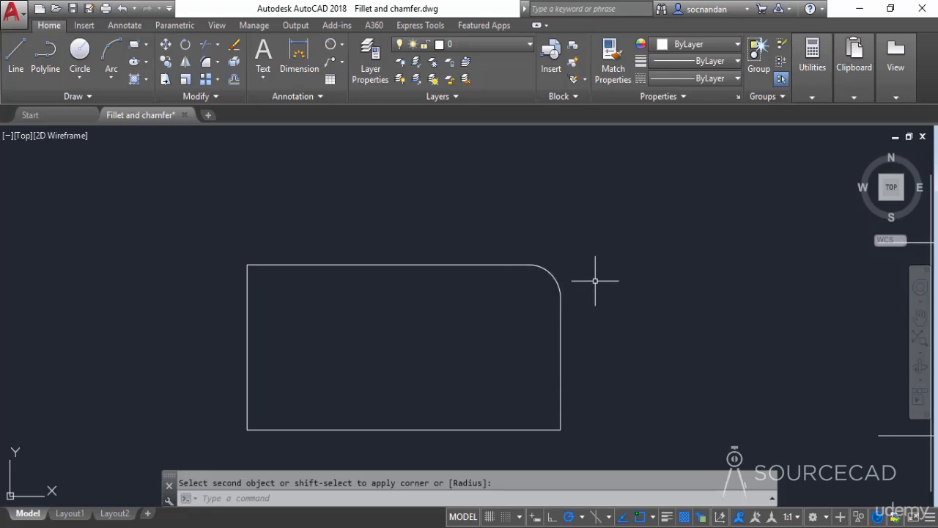
key(Escape)
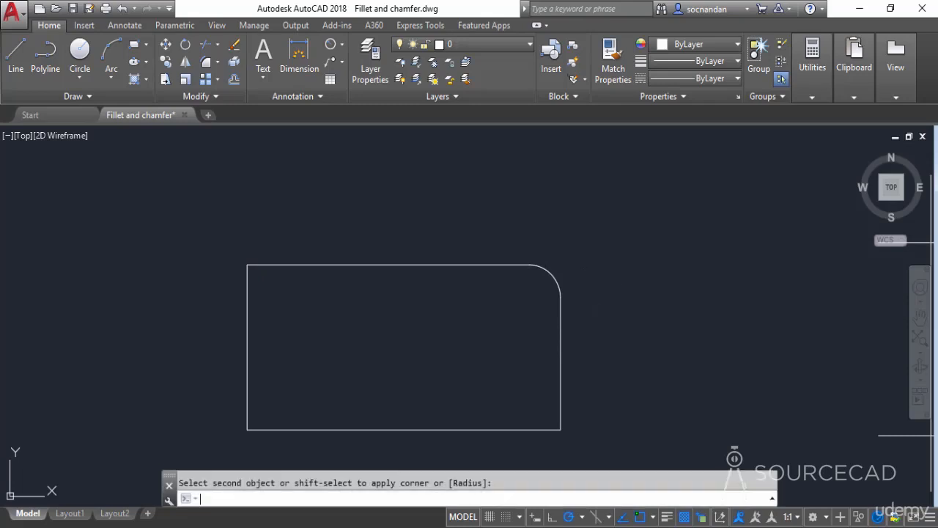
Step: Fillet the rectangle's lower-right corner with the same radius of 1, and undo both corner fillets
key(Return)
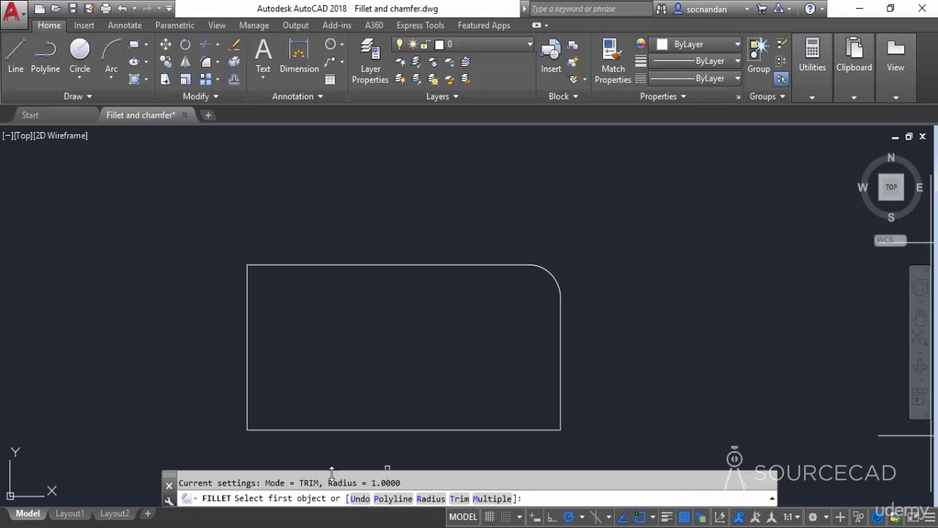
click(516, 429)
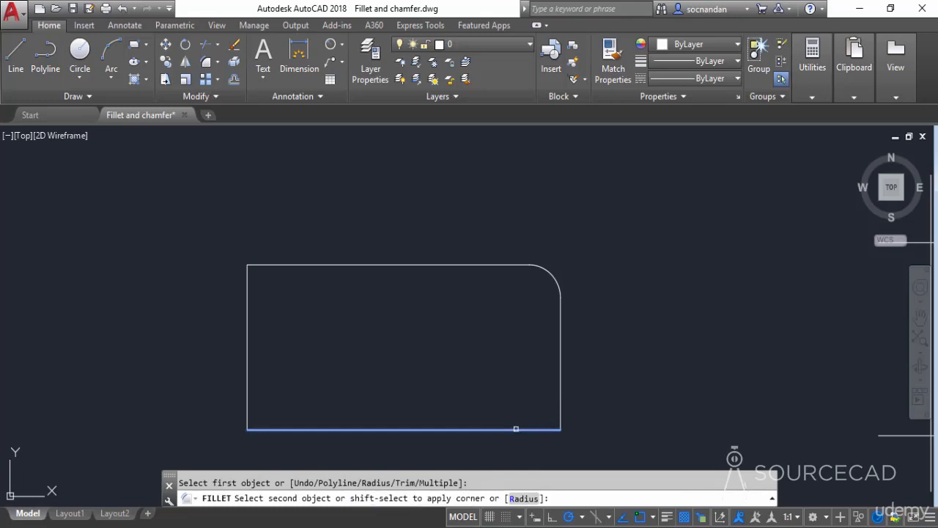
click(560, 396)
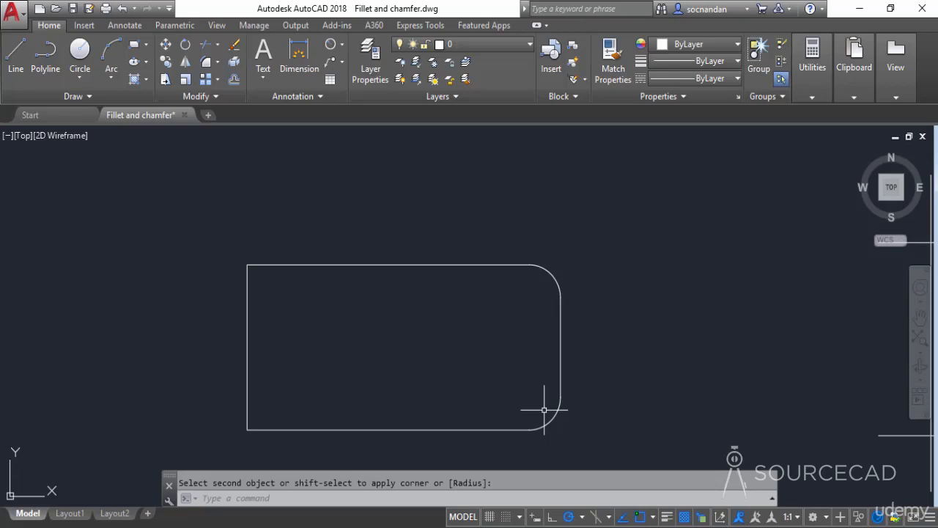
key(ctrl+z)
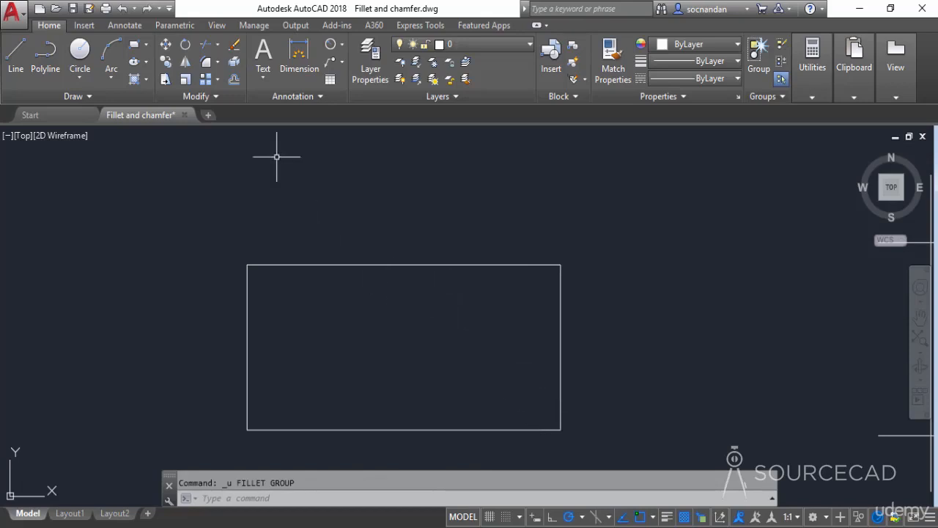
Step: Fillet the rectangle's two right corners with radius 1, using the Multiple option
click(207, 65)
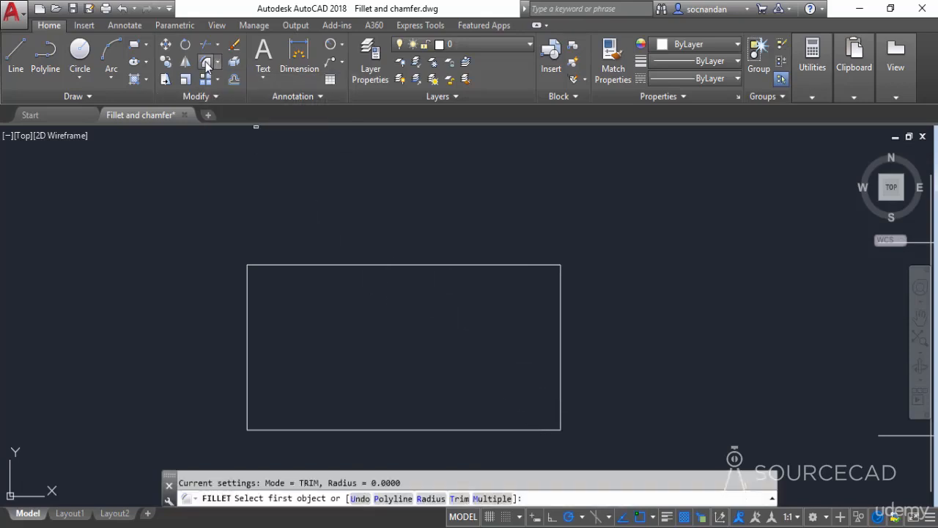
click(431, 498)
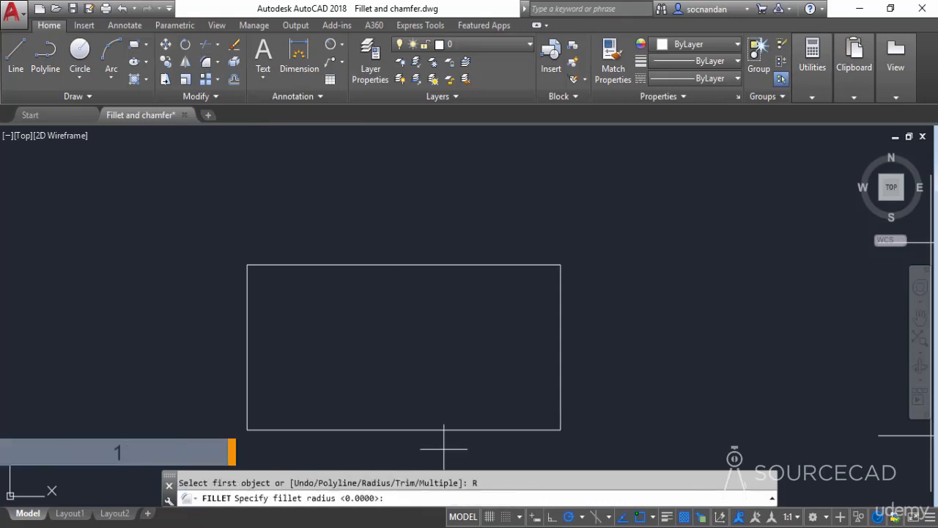
text(1)
key(Return)
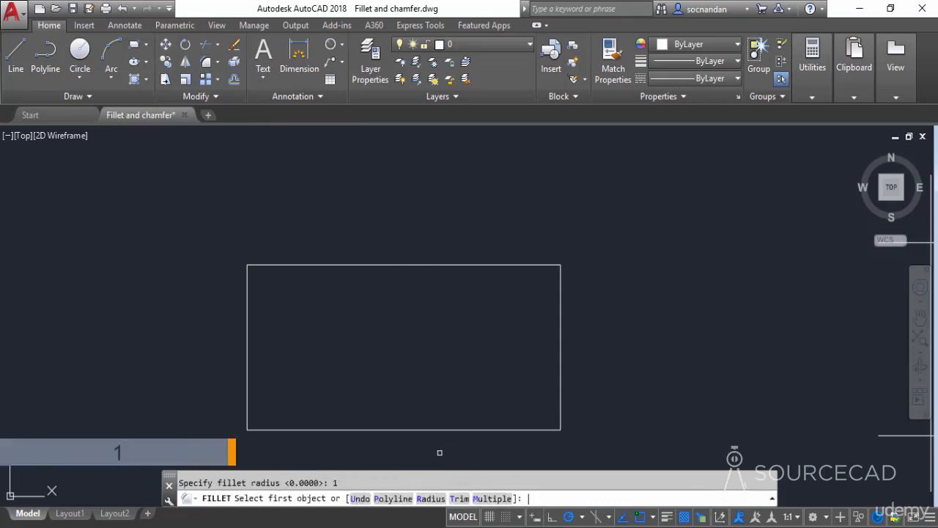
click(491, 499)
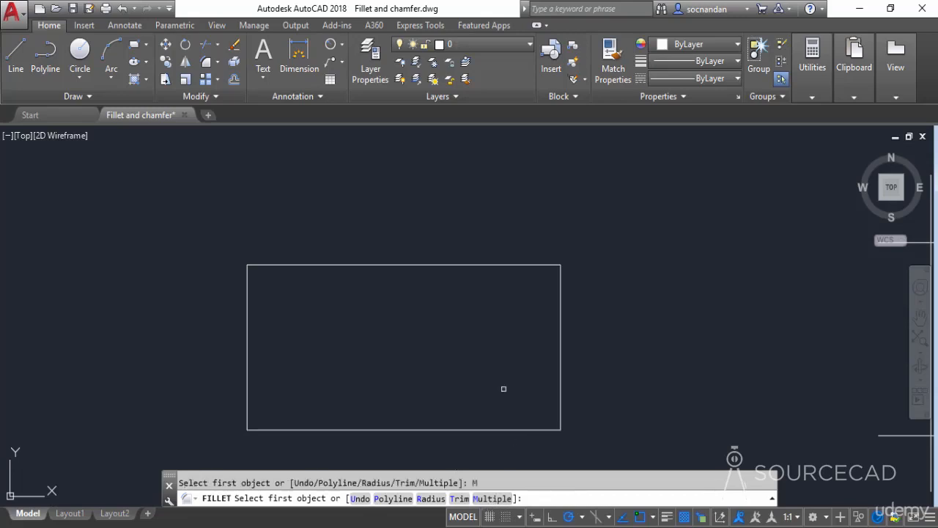
click(534, 264)
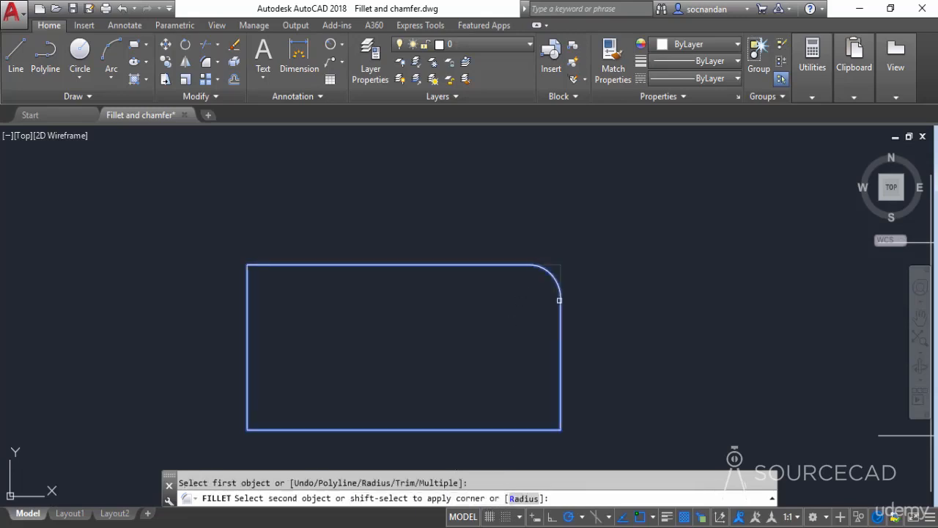
click(559, 309)
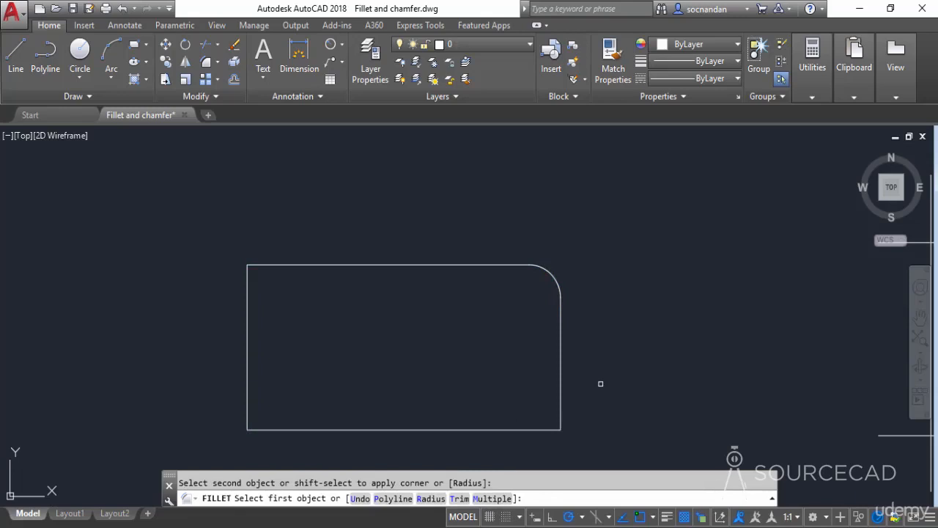
click(560, 382)
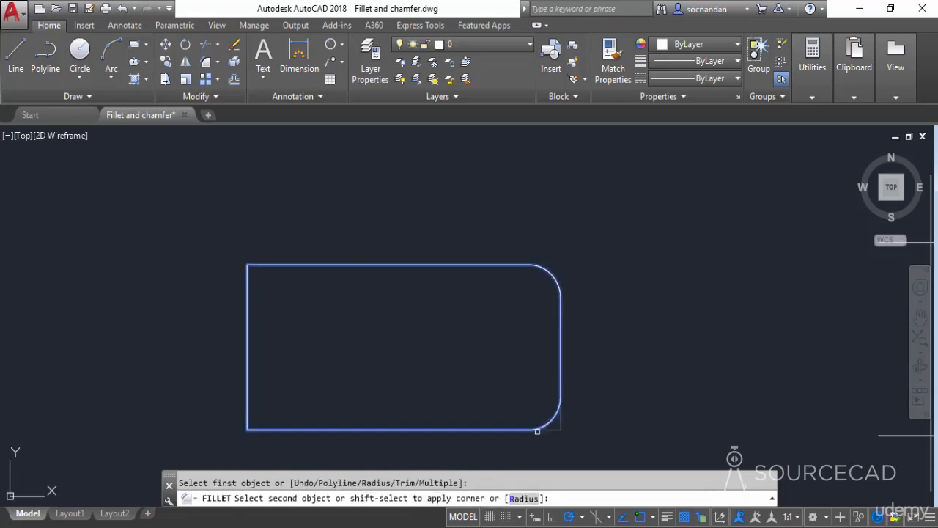
click(533, 431)
Step: Round the rectangle's two left corners in the same Fillet run, and undo all four fillets
click(249, 403)
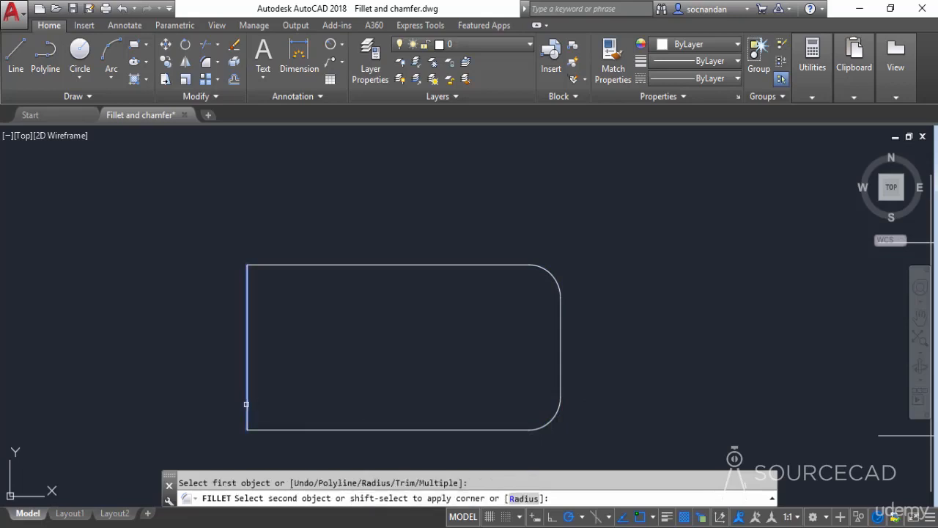
click(272, 431)
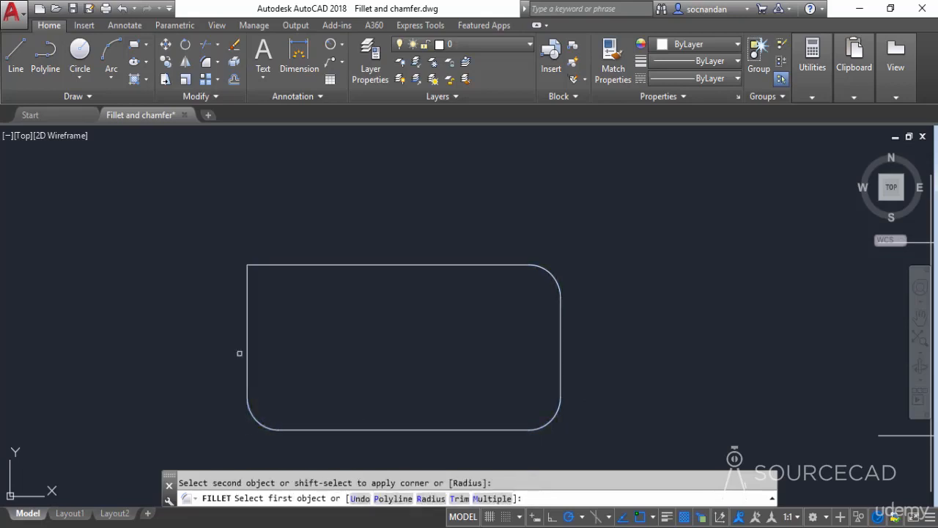
click(247, 311)
click(280, 265)
key(Escape)
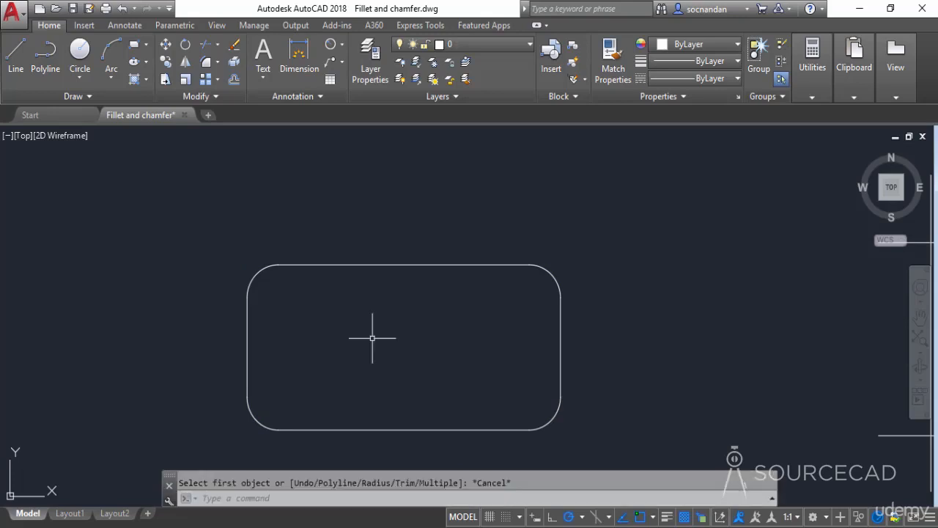
key(ctrl+z)
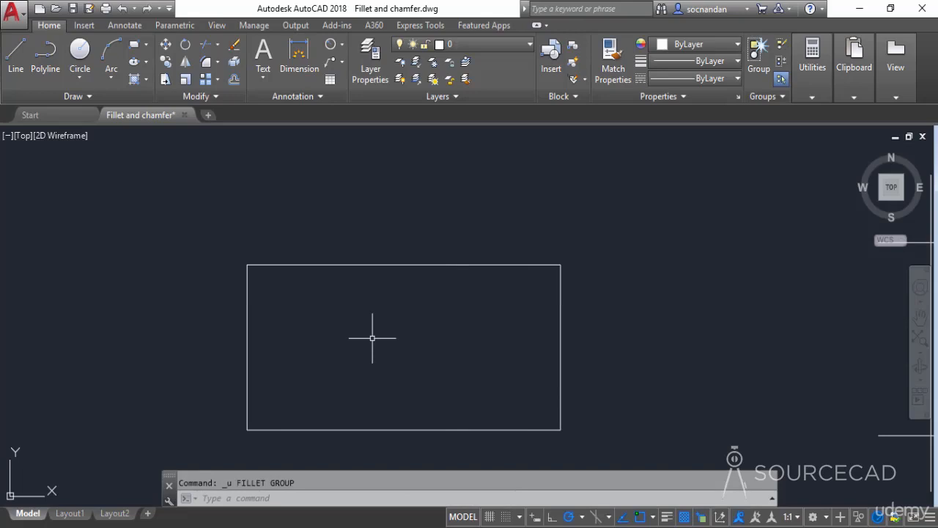
Step: Fillet all the rectangle's corners at once with radius 1 using the Polyline option, and undo the fillet
click(374, 262)
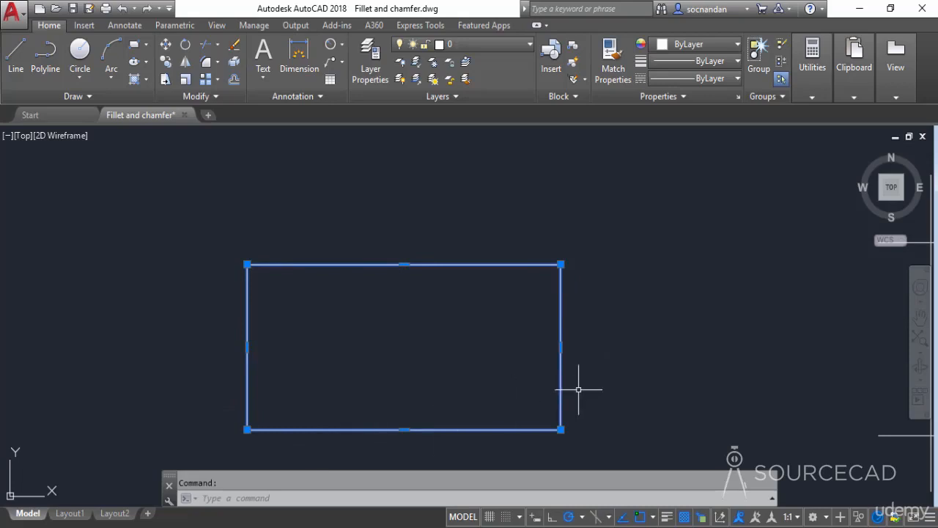
key(Escape)
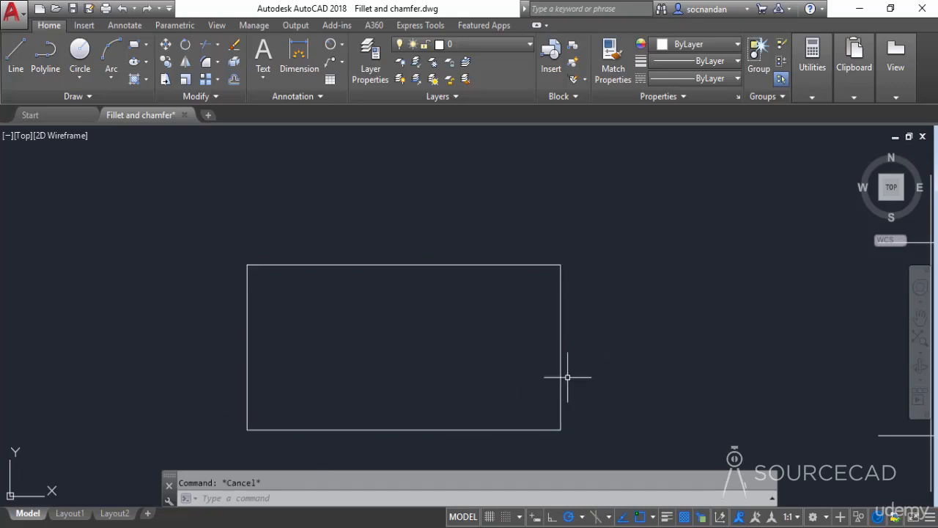
click(208, 65)
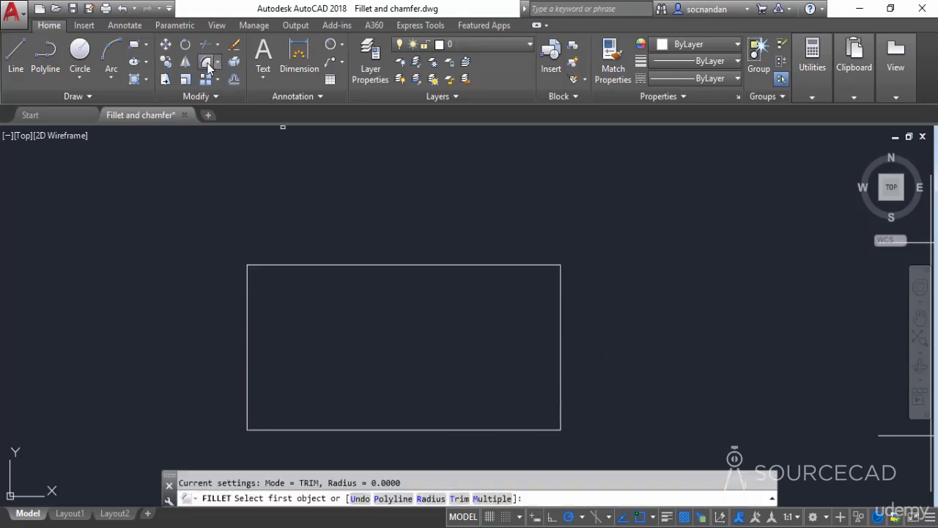
click(432, 499)
text(1)
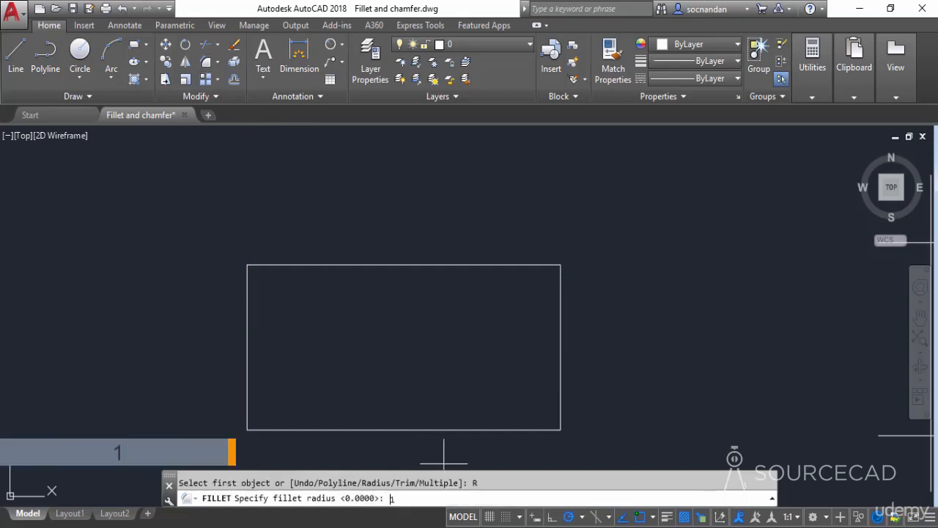
key(Return)
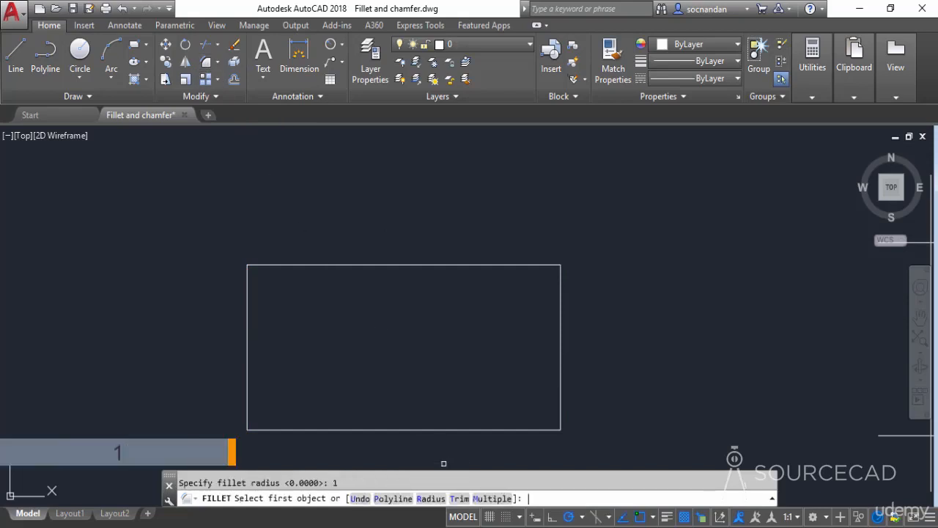
click(393, 499)
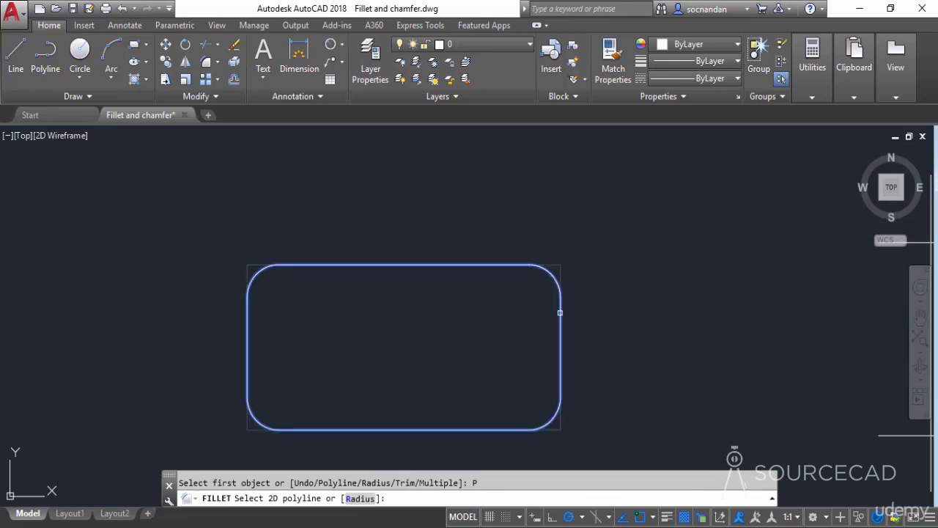
click(560, 313)
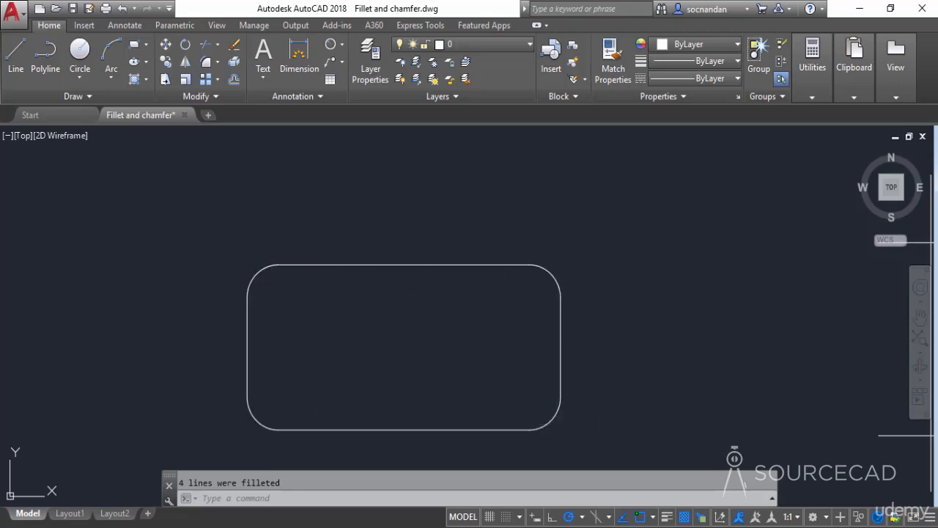
key(ctrl+z)
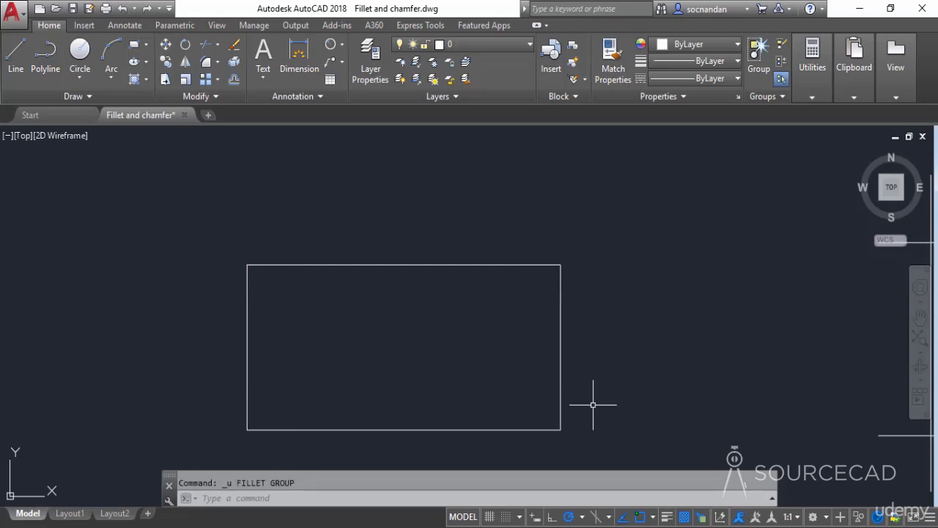
Step: Fillet the upper-left corner of the four crossing lines with radius 1
scroll(593, 404, down, 1)
mouse_move(664, 386)
middle_down()
mouse_move(364, 366)
mouse_move(304, 352)
middle_up()
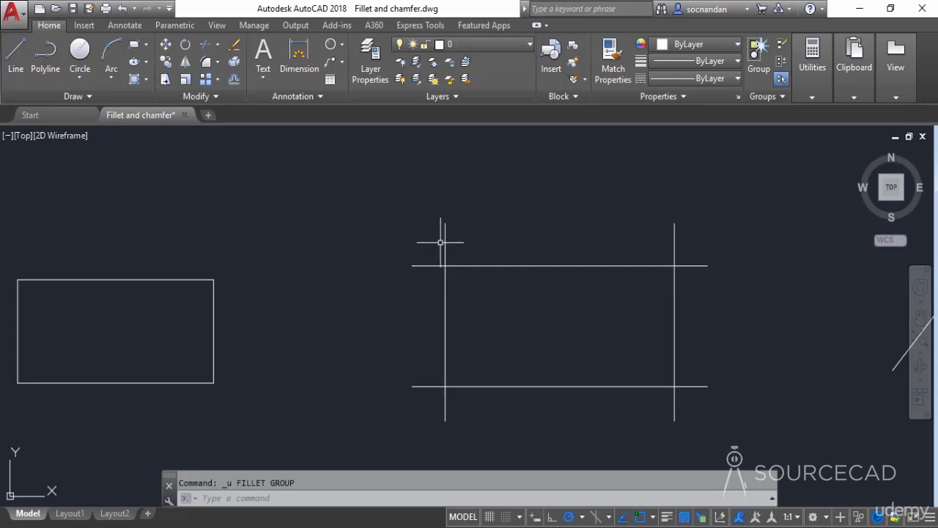
click(206, 63)
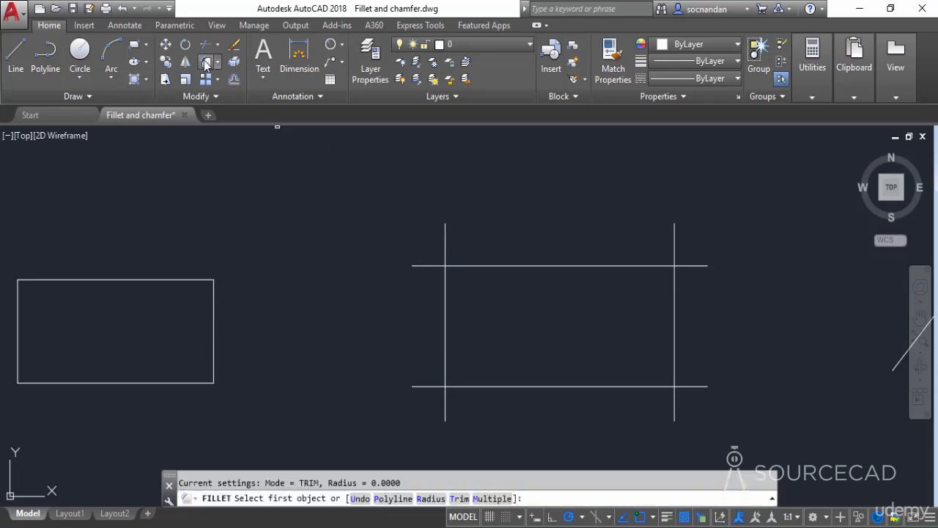
click(432, 498)
text(1)
key(Return)
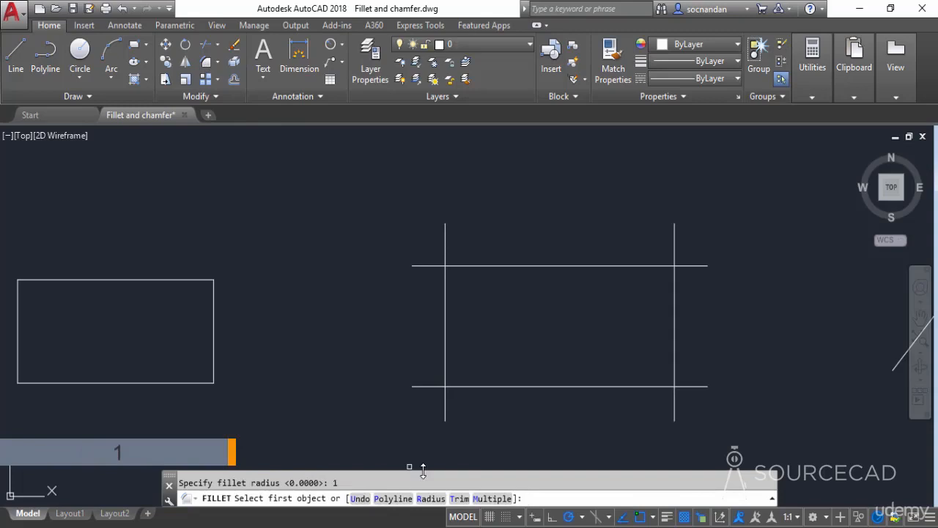
click(444, 308)
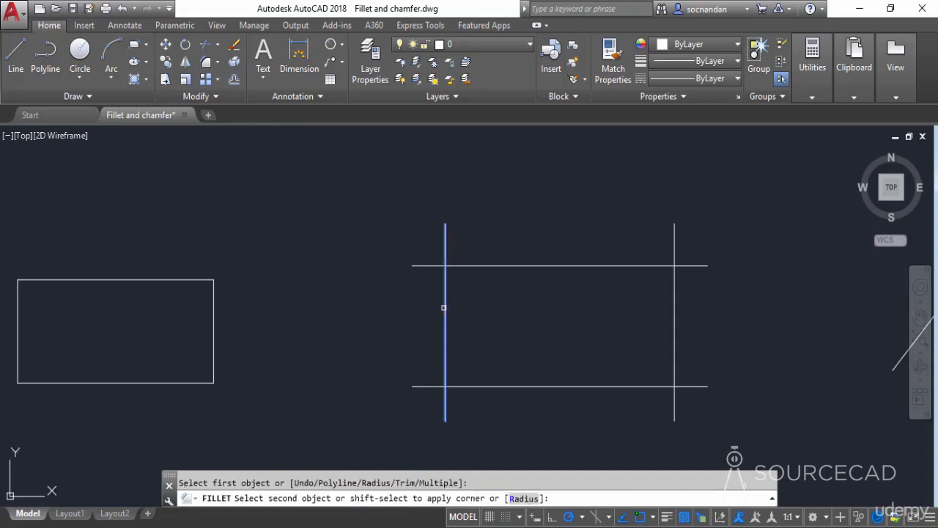
click(468, 268)
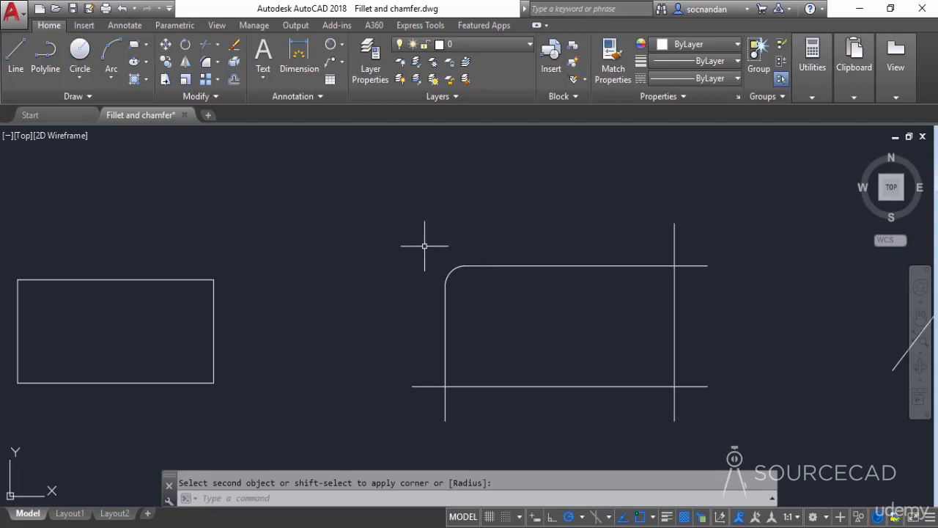
Step: Fillet the lower-right corner of the crossing lines with radius 1 using the No trim option
click(206, 63)
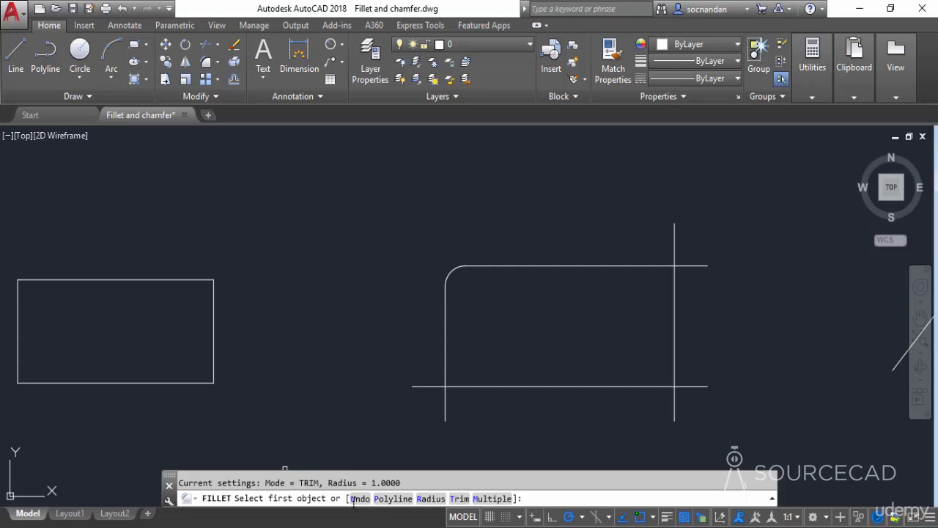
click(458, 500)
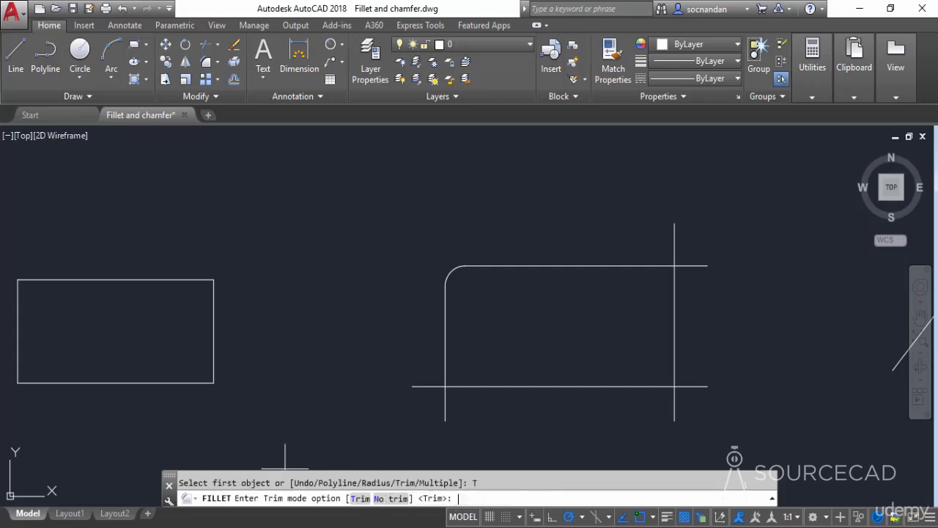
click(389, 499)
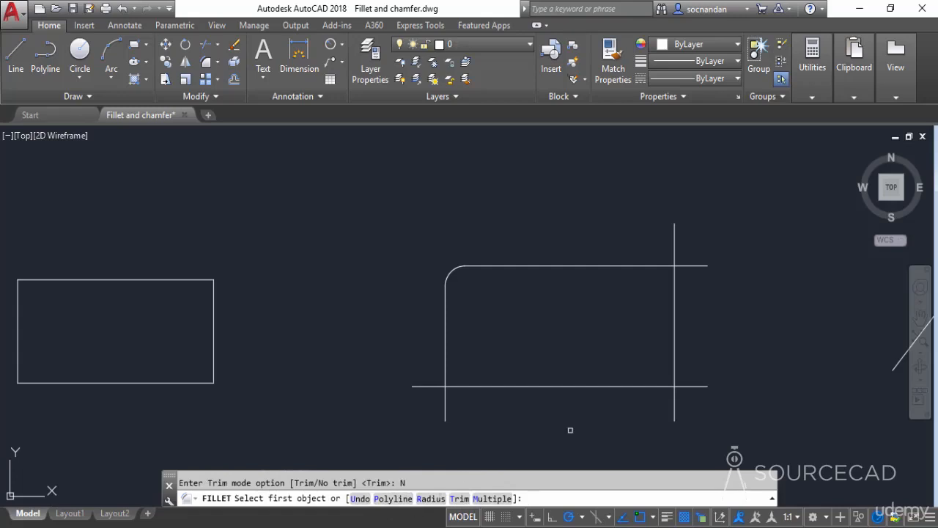
click(648, 386)
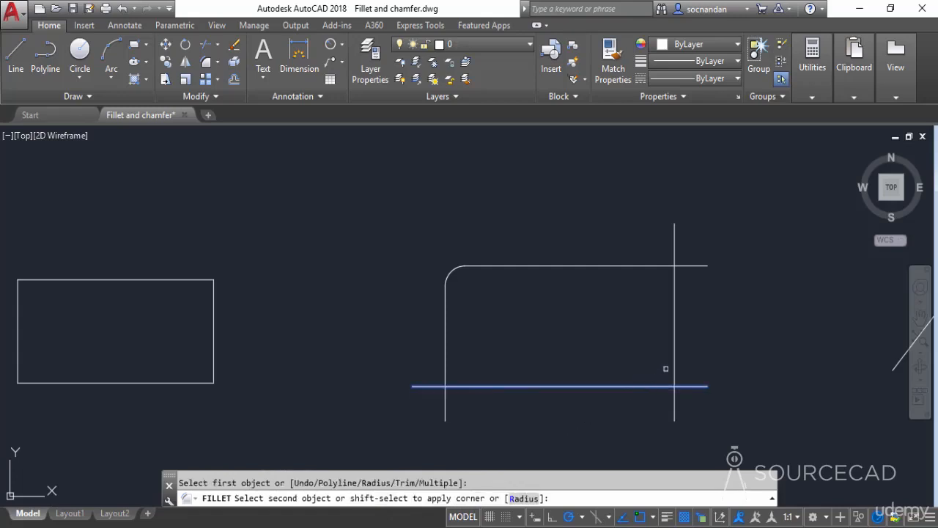
click(674, 343)
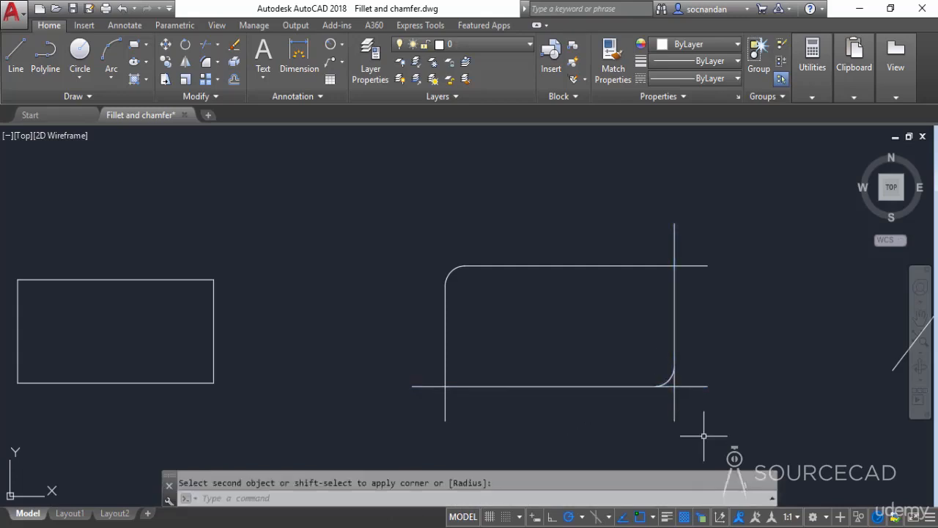
scroll(703, 428, up, 2)
scroll(703, 425, up, 2)
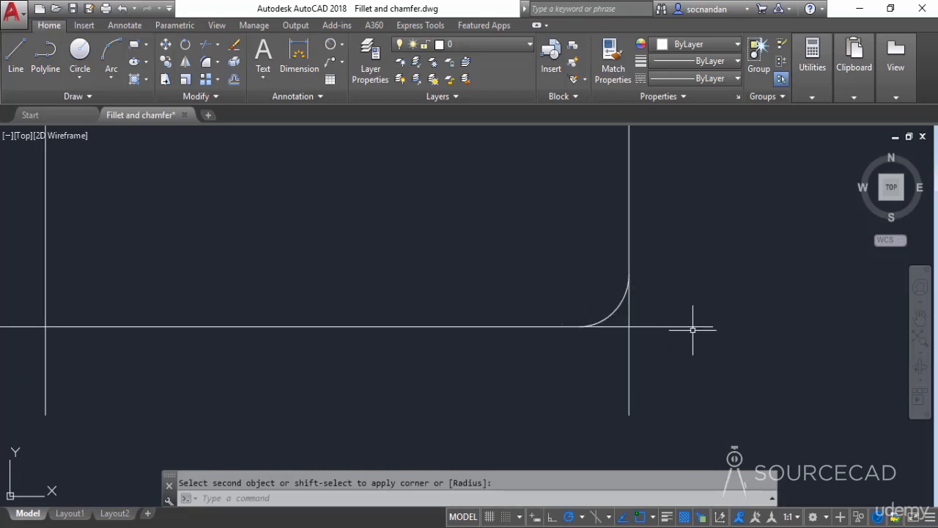
scroll(692, 333, down, 4)
middle_drag(691, 331, 662, 342)
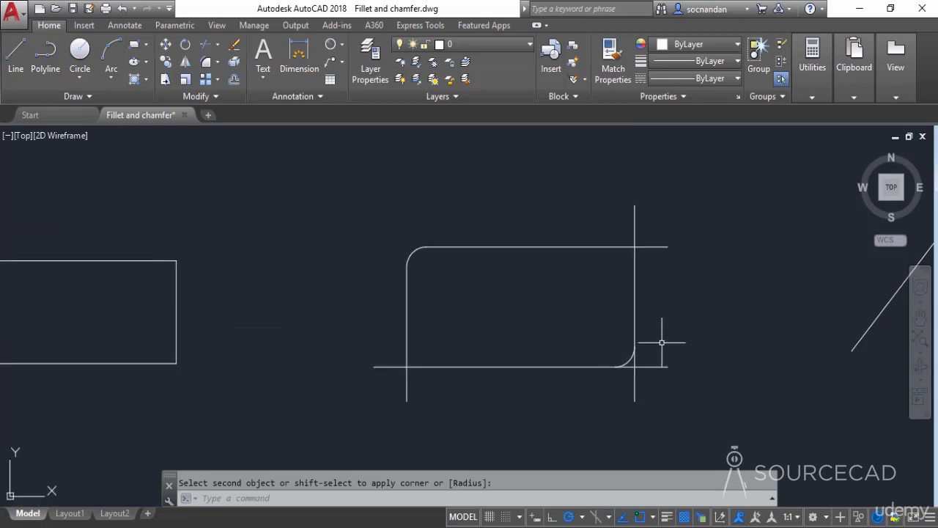
Step: Fillet the upper-right corner of the crossing lines with radius 1, keeping No trim mode
click(207, 68)
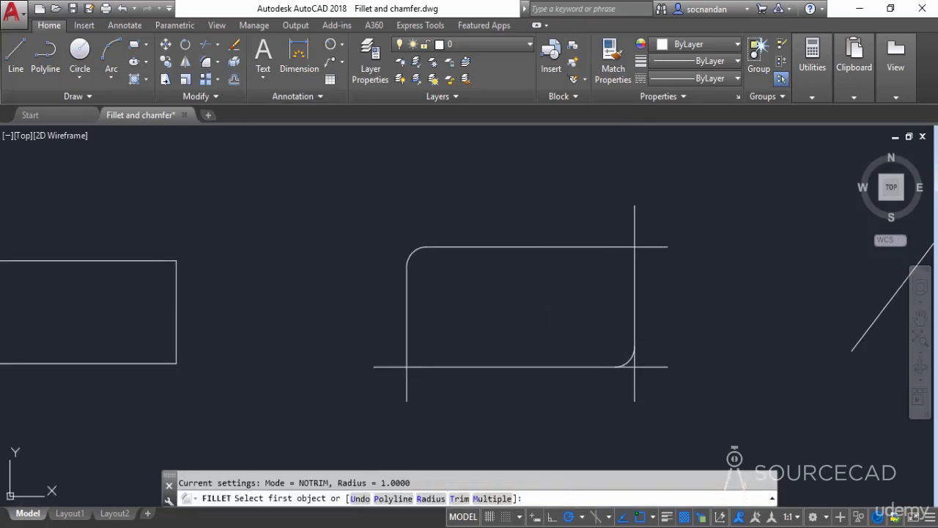
click(623, 260)
click(635, 266)
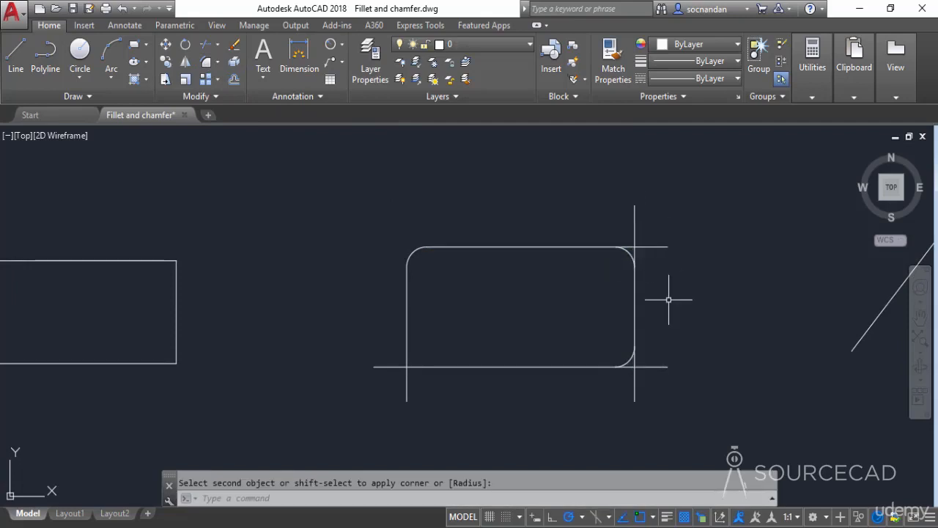
Step: Switch the Fillet mode back to Trim and fillet the lower-left corner of the crossing lines with radius 1
click(234, 80)
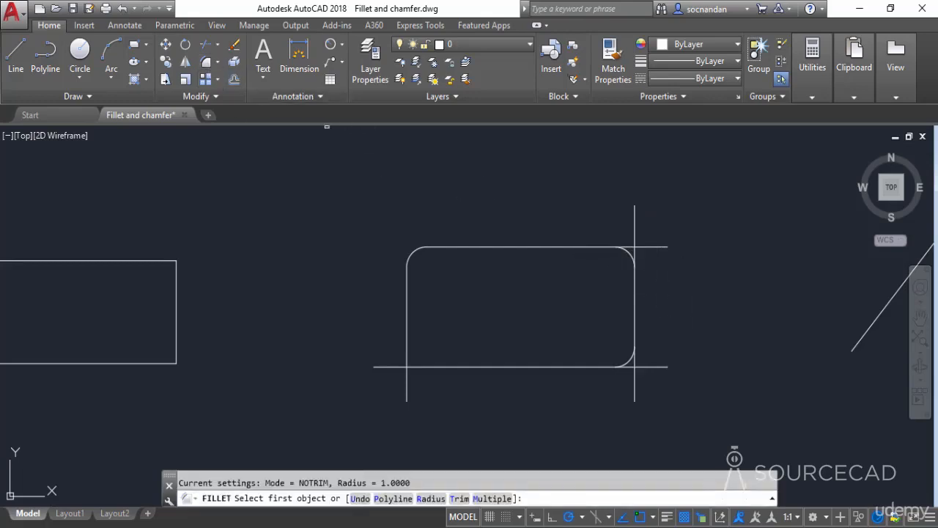
click(460, 499)
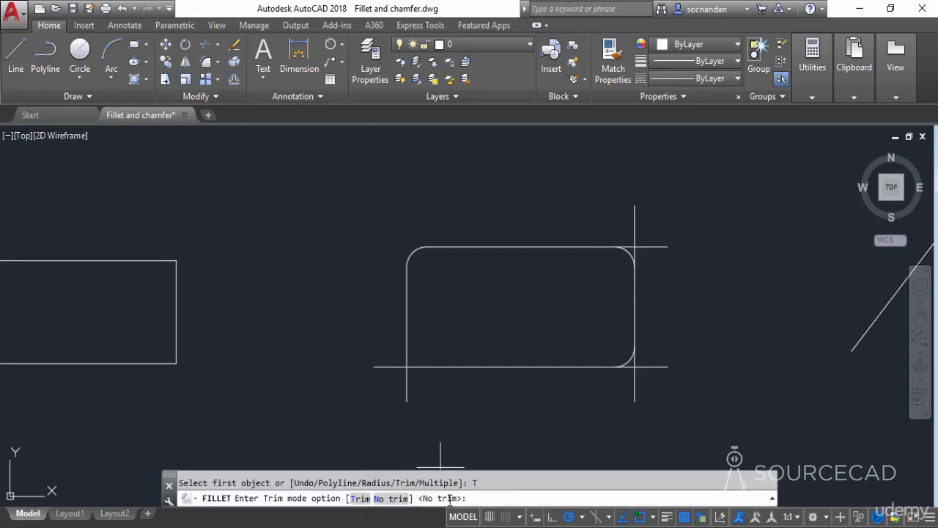
click(360, 500)
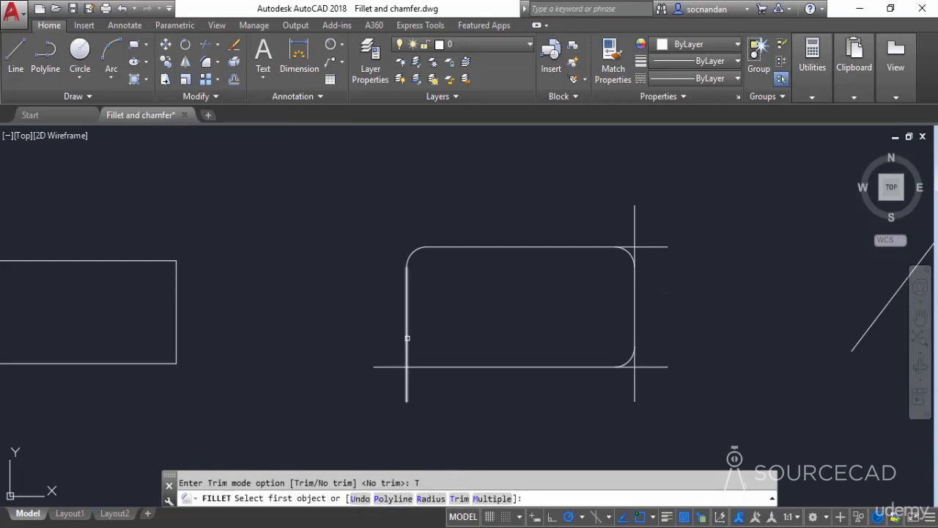
click(408, 342)
click(420, 366)
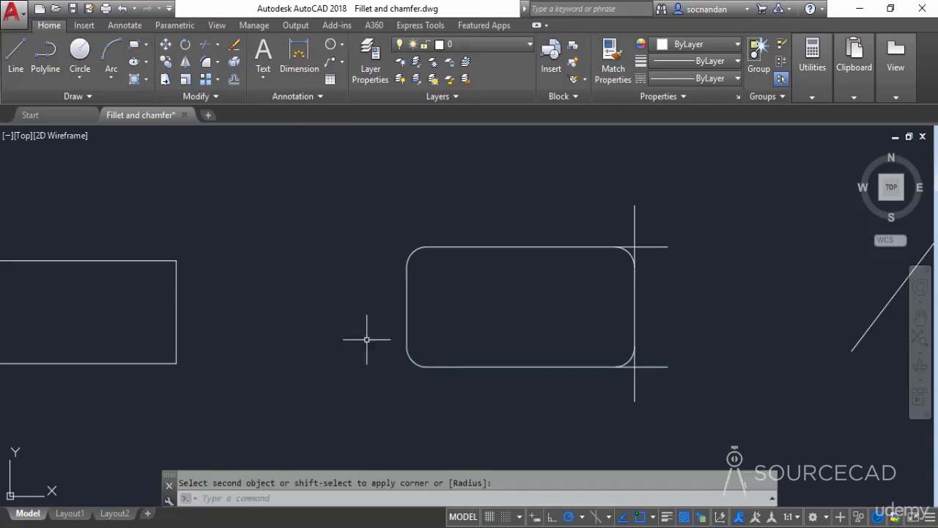
Step: Fillet the upper ends of the separate slanted and vertical lines with radius 2, and undo the fillet
mouse_move(693, 326)
middle_down()
mouse_move(702, 329)
mouse_move(312, 358)
middle_up()
middle_drag(523, 367, 440, 352)
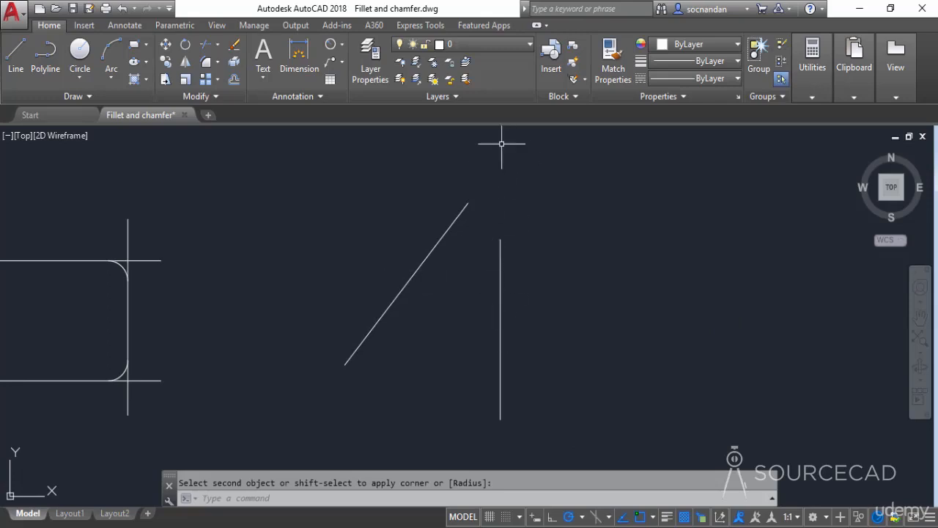
middle_drag(566, 300, 532, 342)
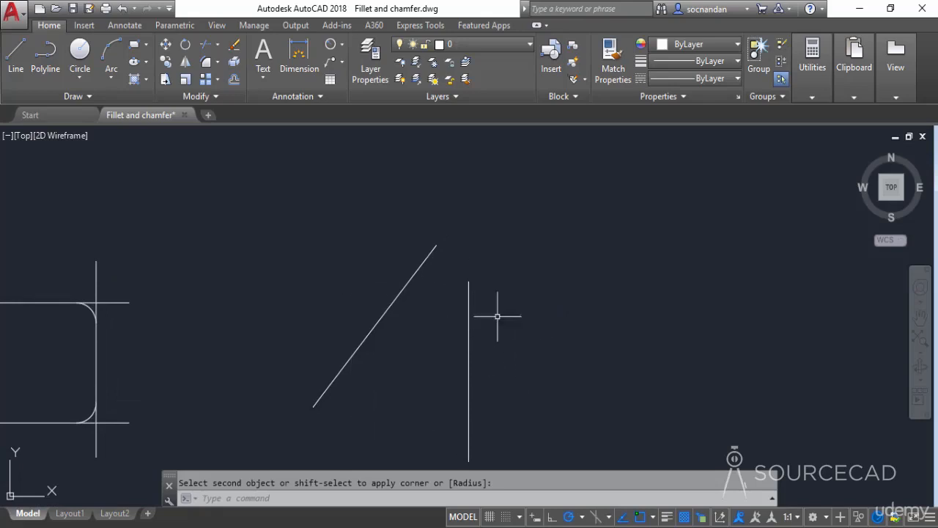
click(207, 61)
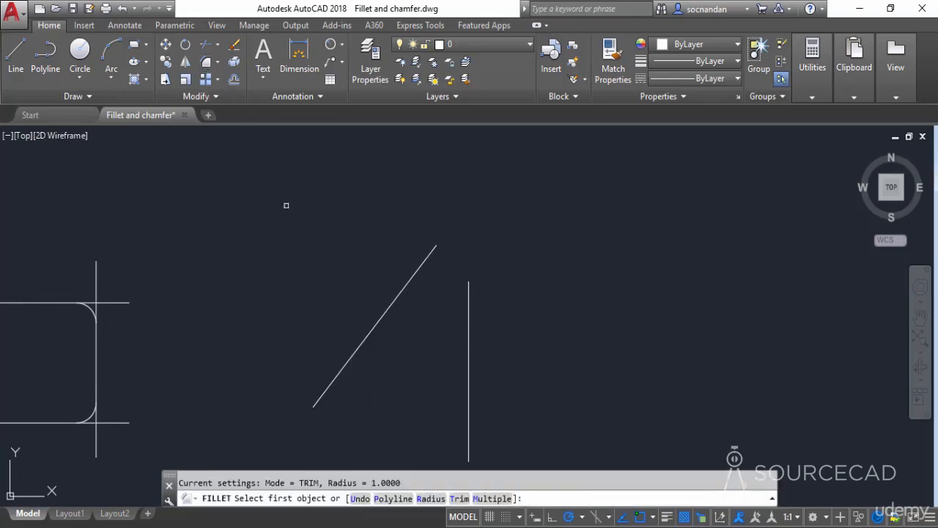
click(431, 498)
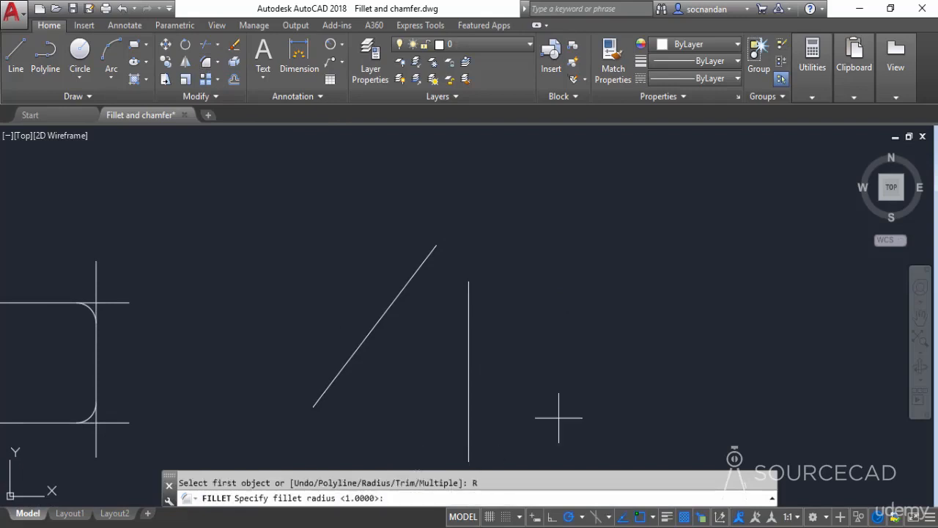
text(2)
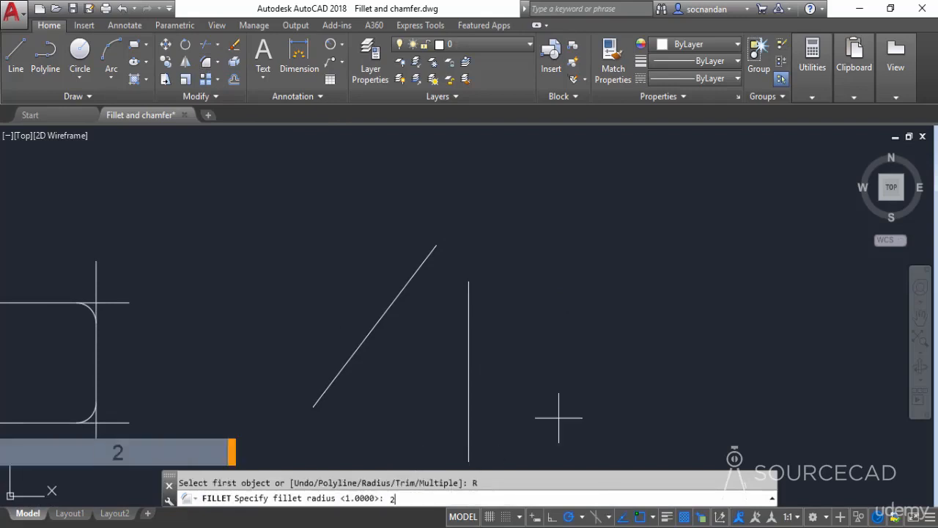
key(Return)
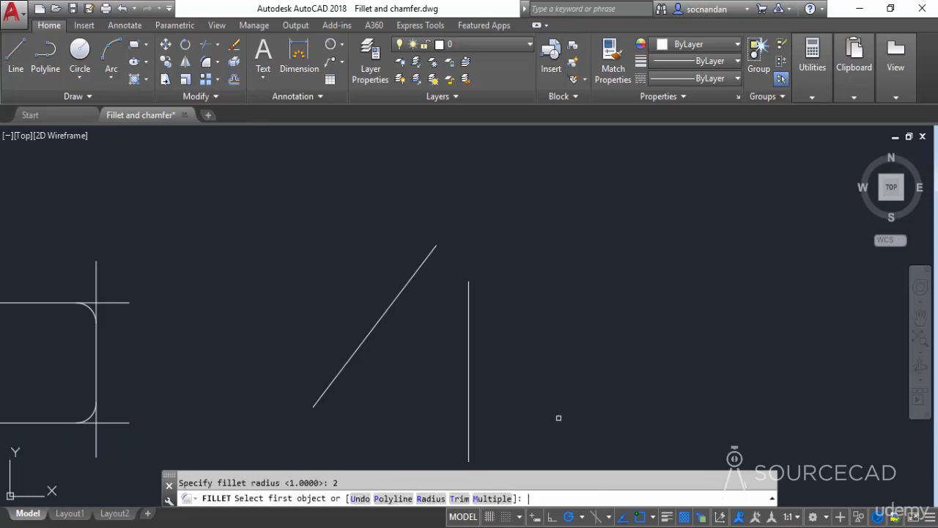
click(417, 272)
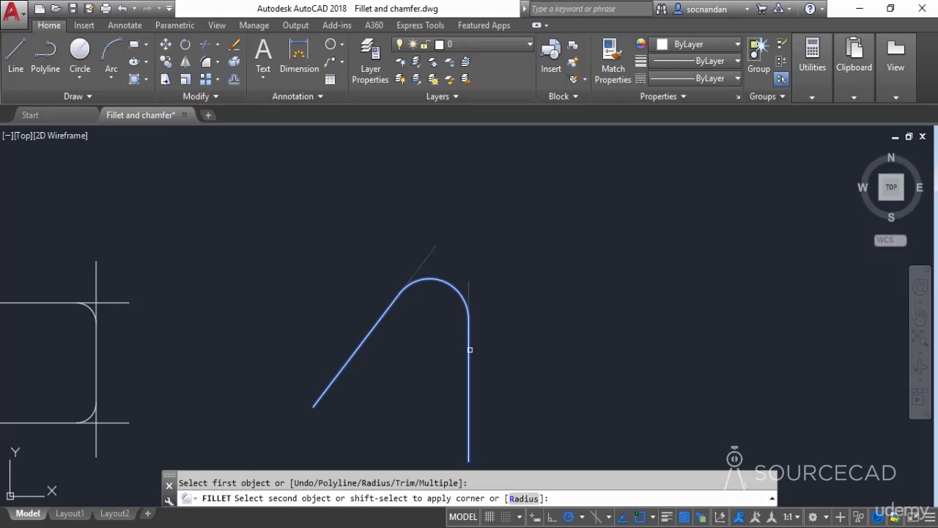
click(470, 361)
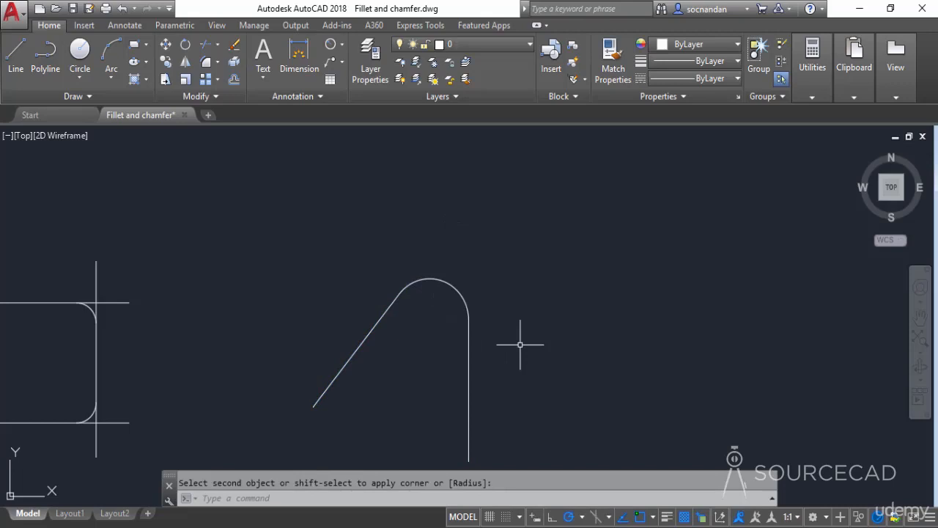
key(ctrl+z)
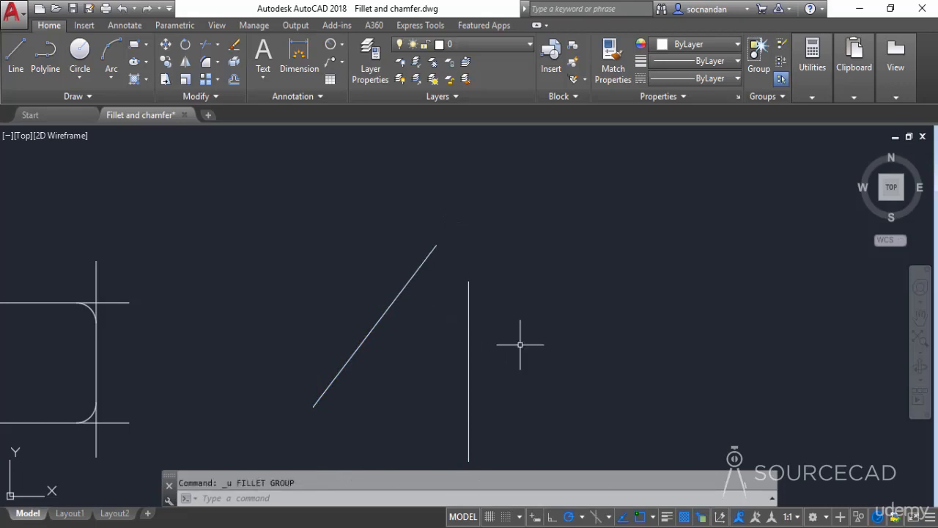
Step: Join the slanted and vertical lines in a sharp corner at their upper ends with a fillet of radius 0
click(206, 62)
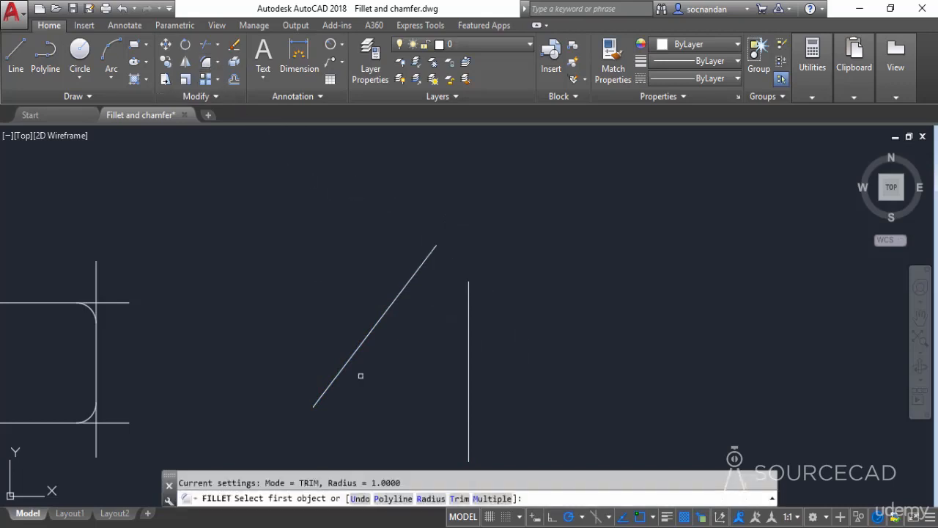
click(434, 497)
text(0)
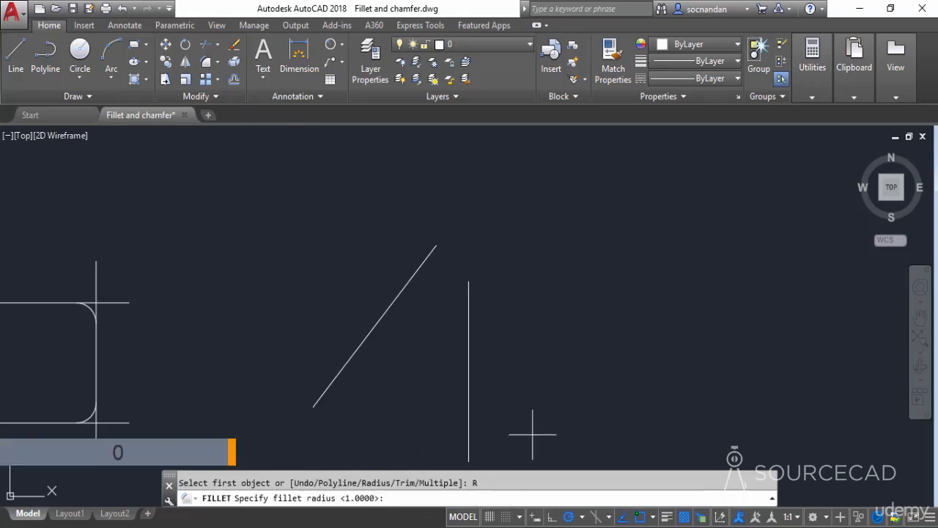
key(Return)
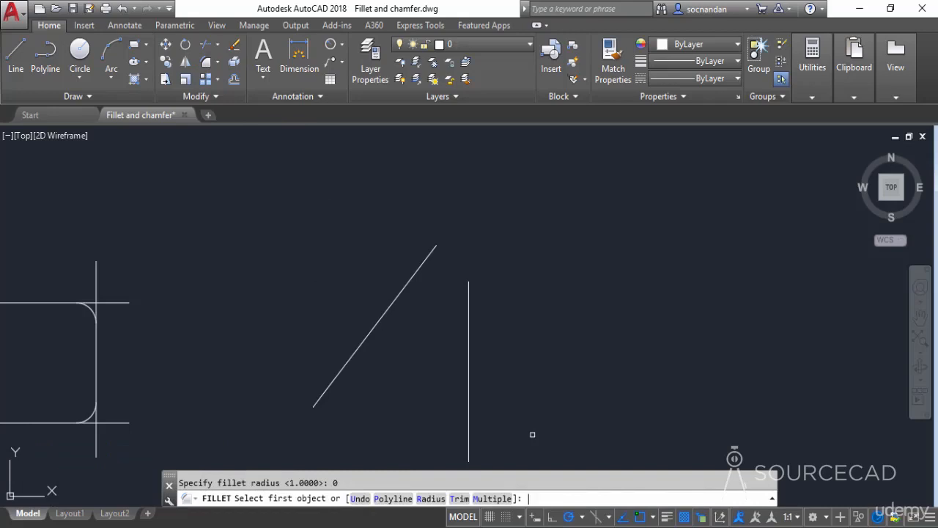
click(426, 259)
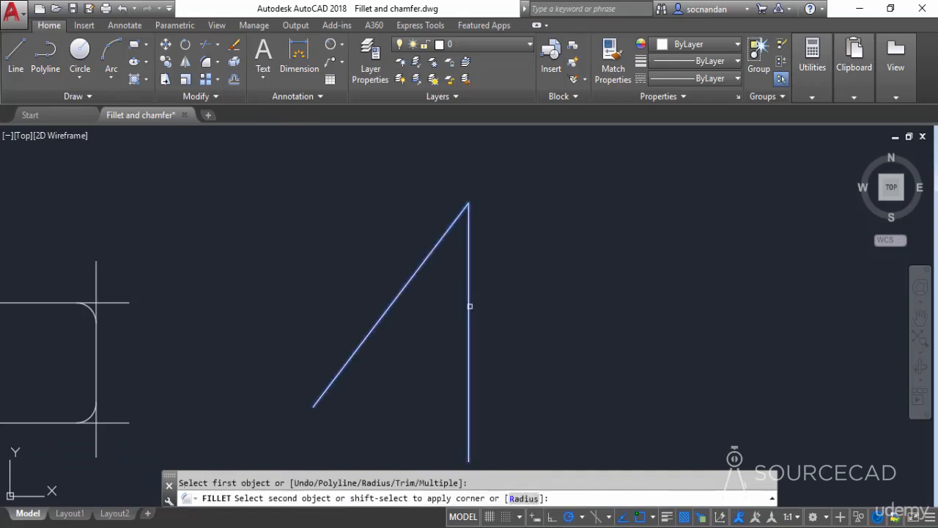
click(468, 294)
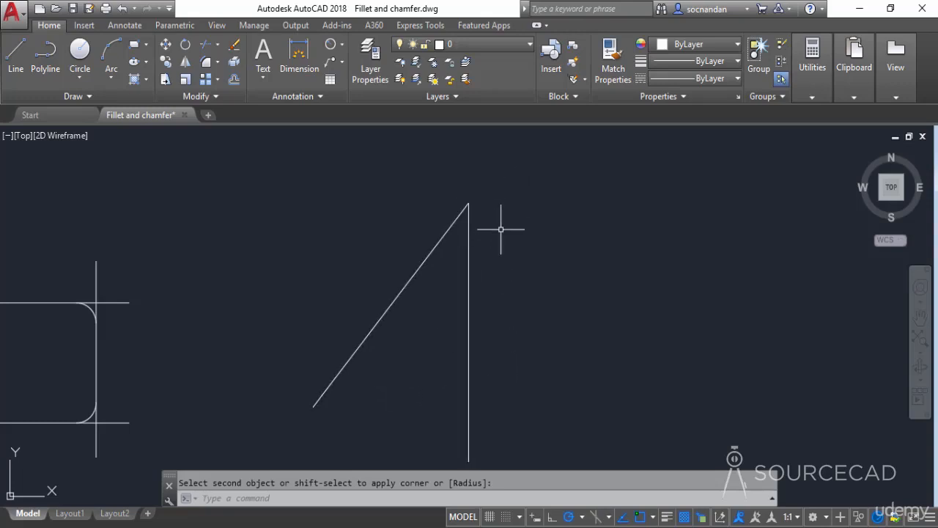
Step: Undo all remaining fillets on the crossing lines and on the separate slanted and vertical lines
scroll(501, 230, down, 2)
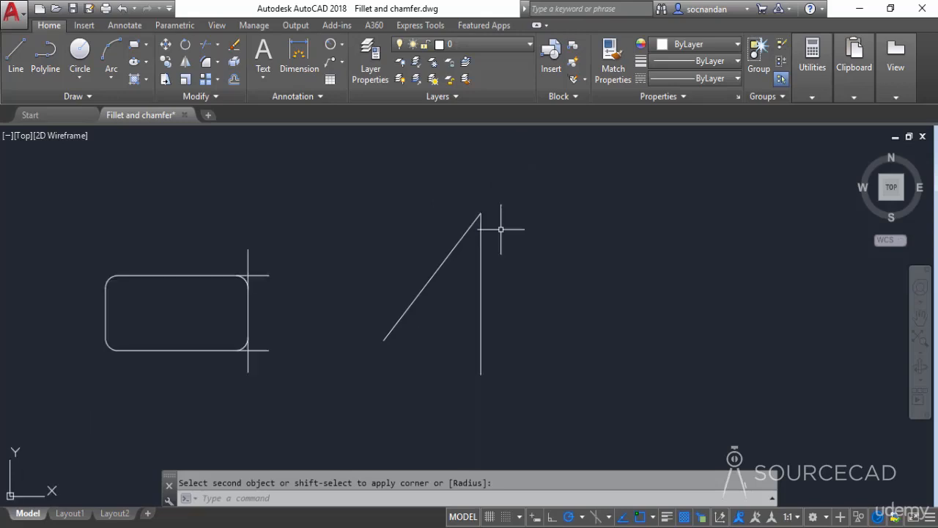
middle_drag(400, 267, 546, 288)
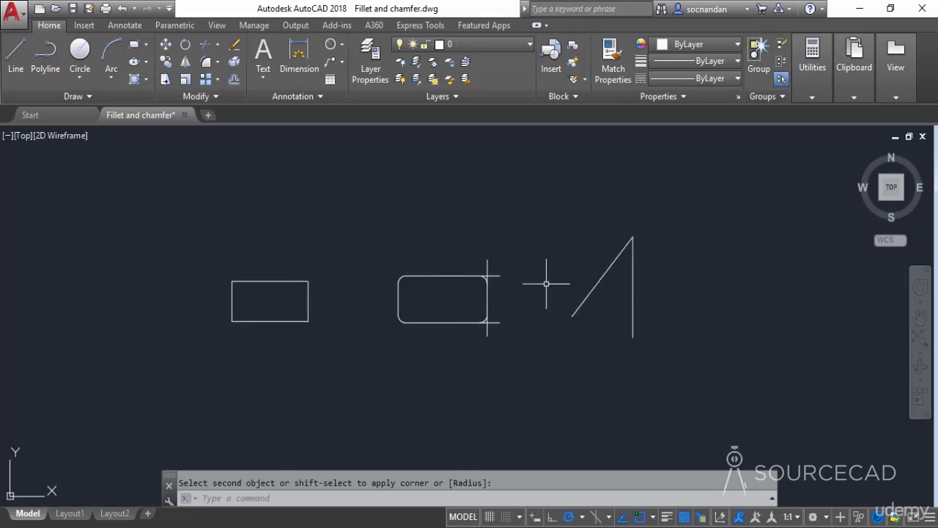
key(ctrl+z)
key(ctrl+z)
key(ctrl+z)
key(ctrl+z)
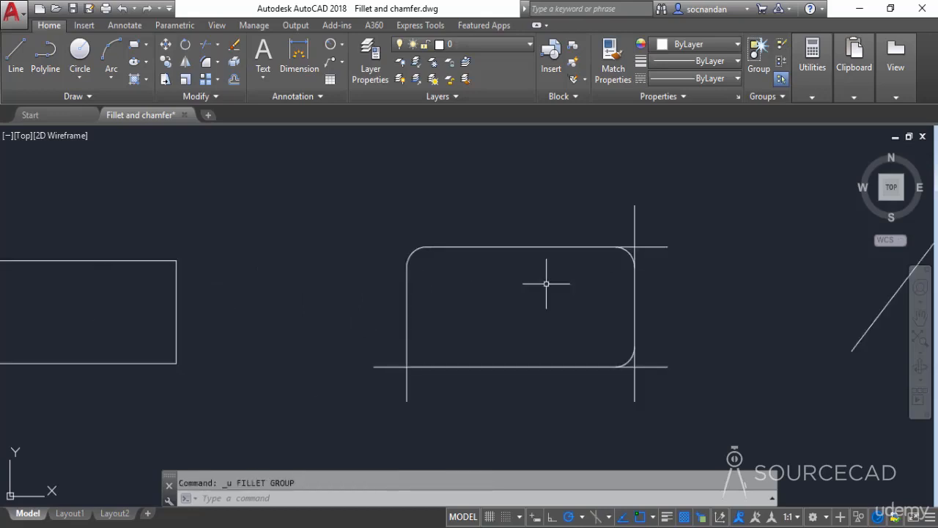
key(ctrl+z)
key(ctrl+z)
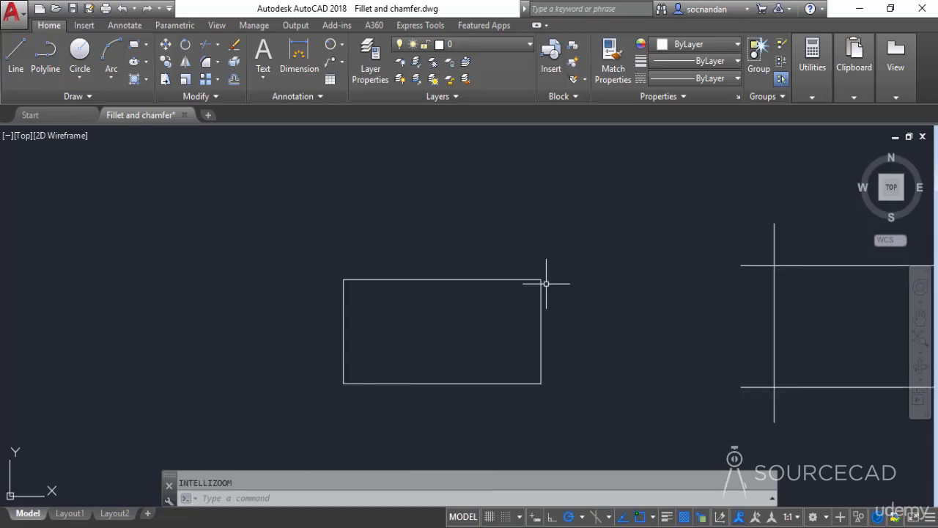
Step: Chamfer the rectangle's upper-right corner with distance 1 on the top edge and 2 on the right edge, and undo the chamfer
scroll(577, 308, down, 2)
middle_drag(656, 325, 329, 325)
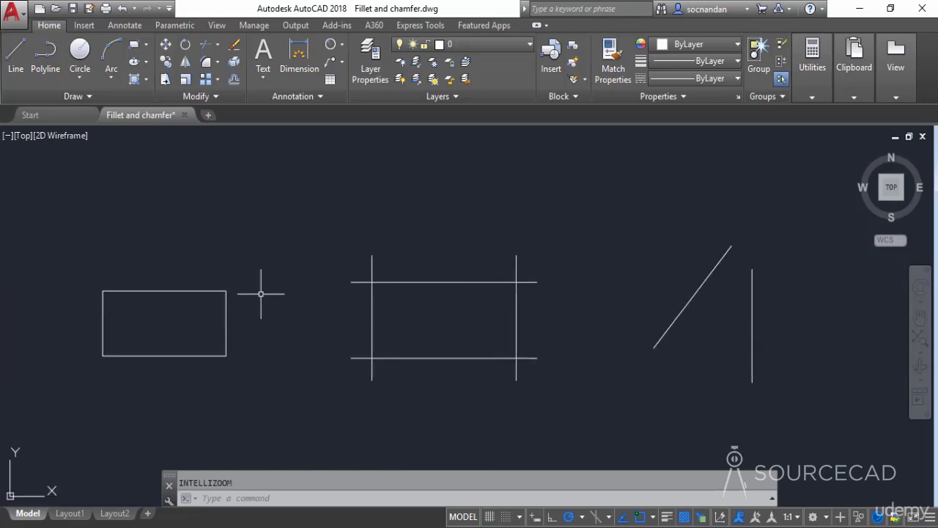
scroll(150, 319, up, 4)
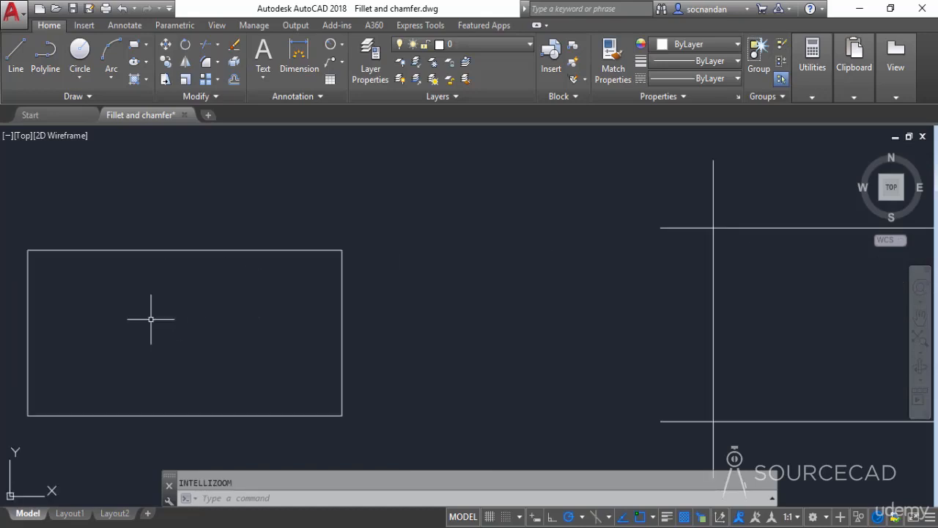
mouse_move(150, 319)
middle_down()
mouse_move(251, 341)
mouse_move(429, 321)
middle_up()
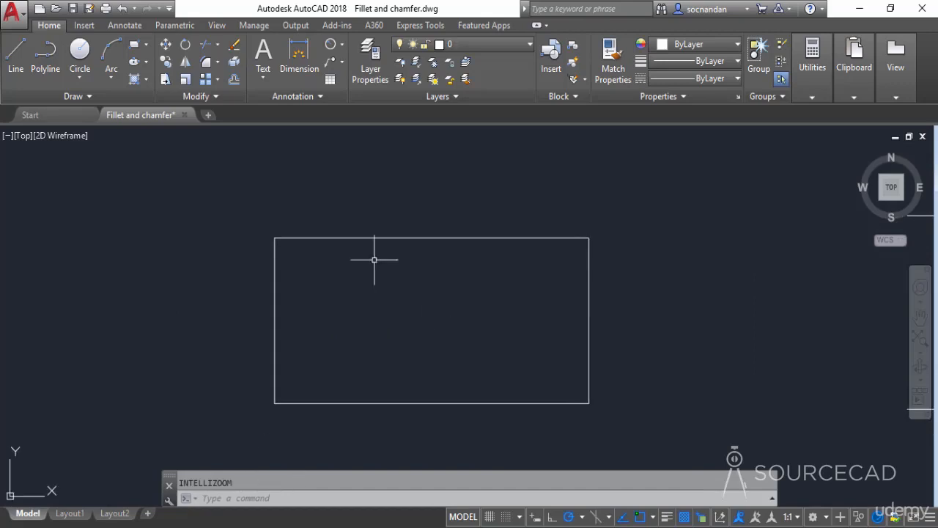
click(220, 63)
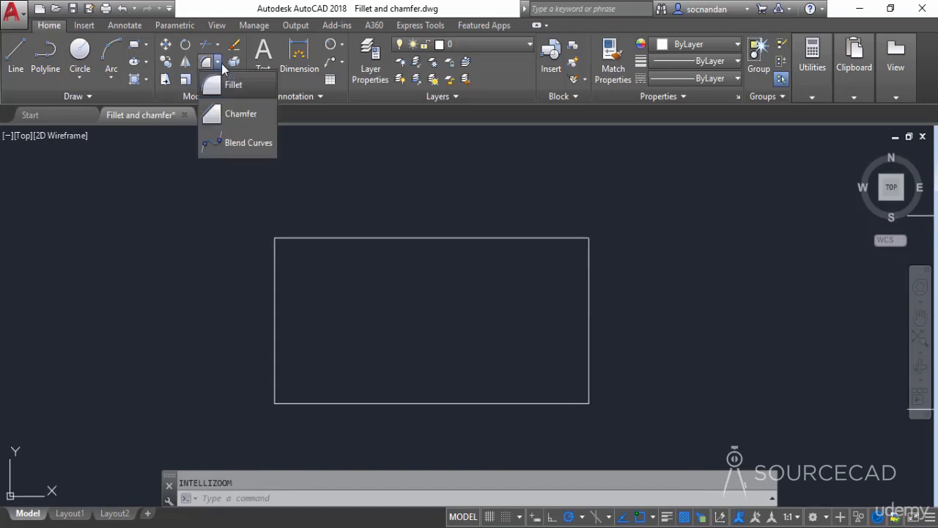
click(251, 118)
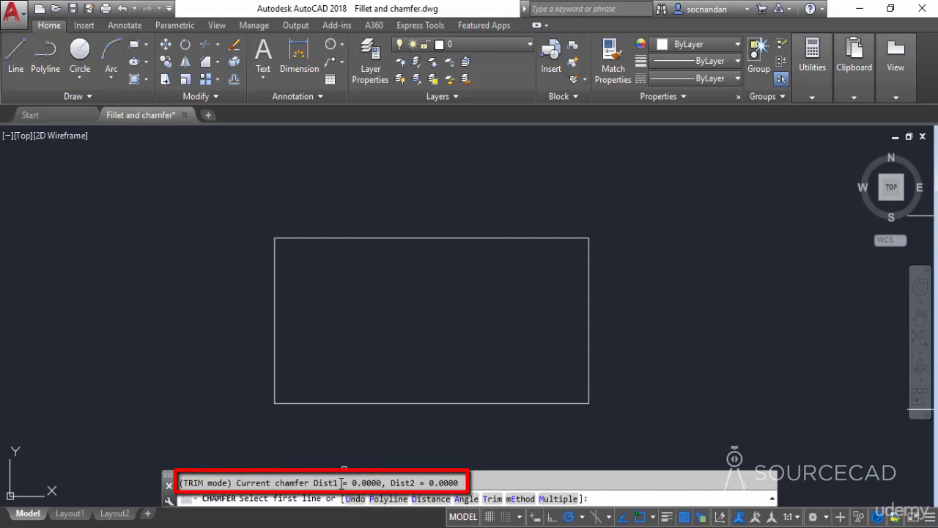
click(429, 499)
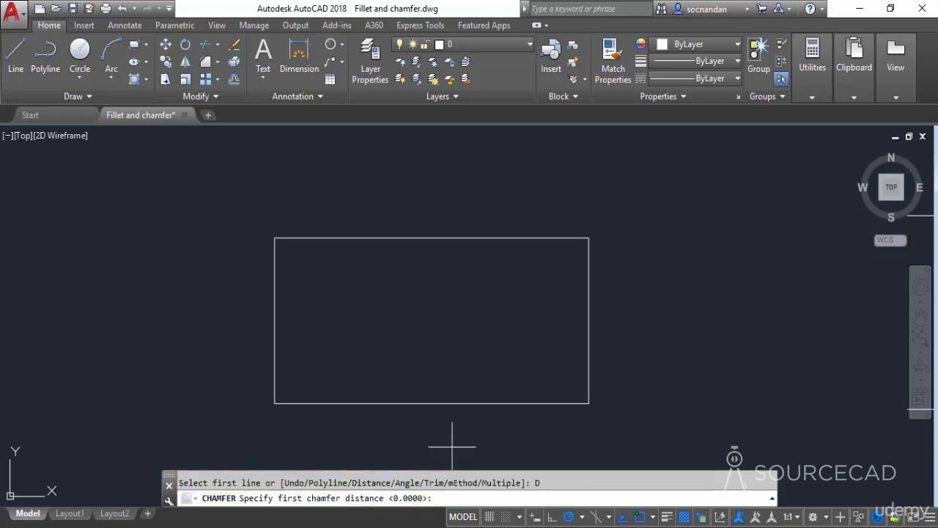
text(1)
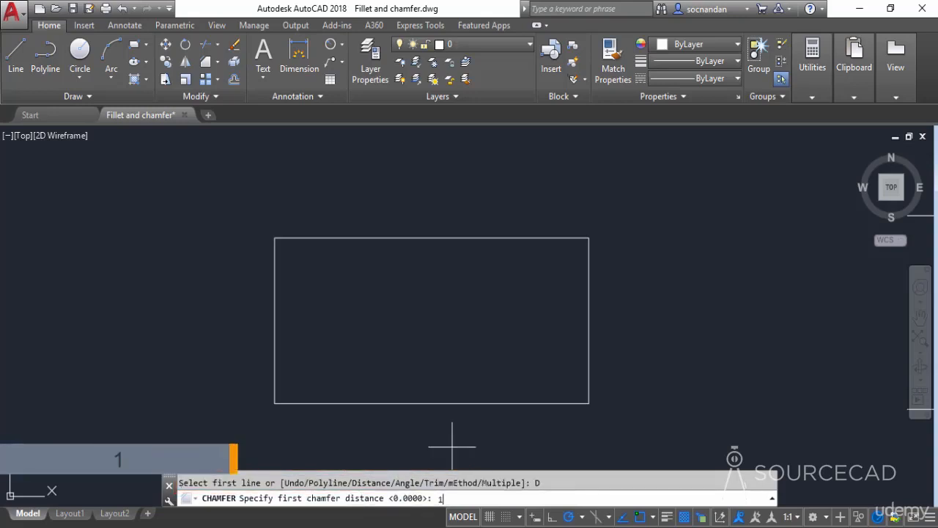
key(Return)
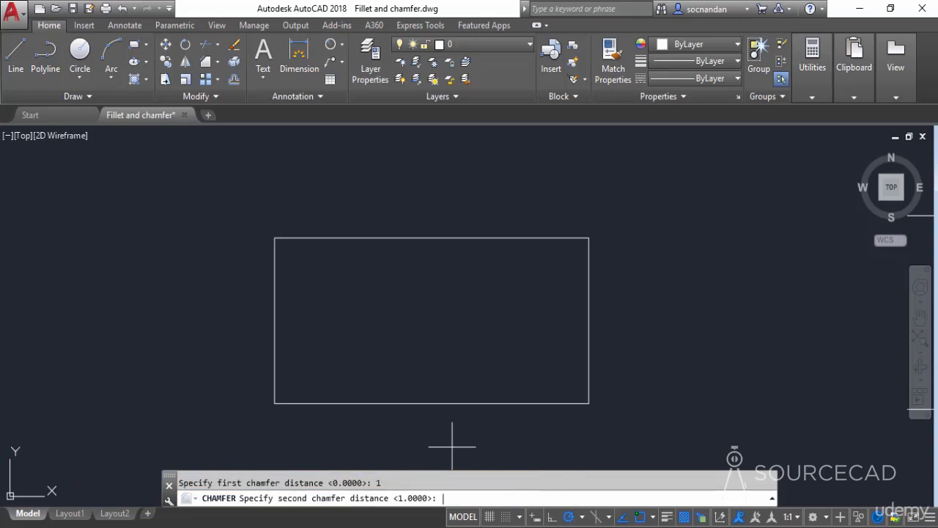
text(2)
key(Return)
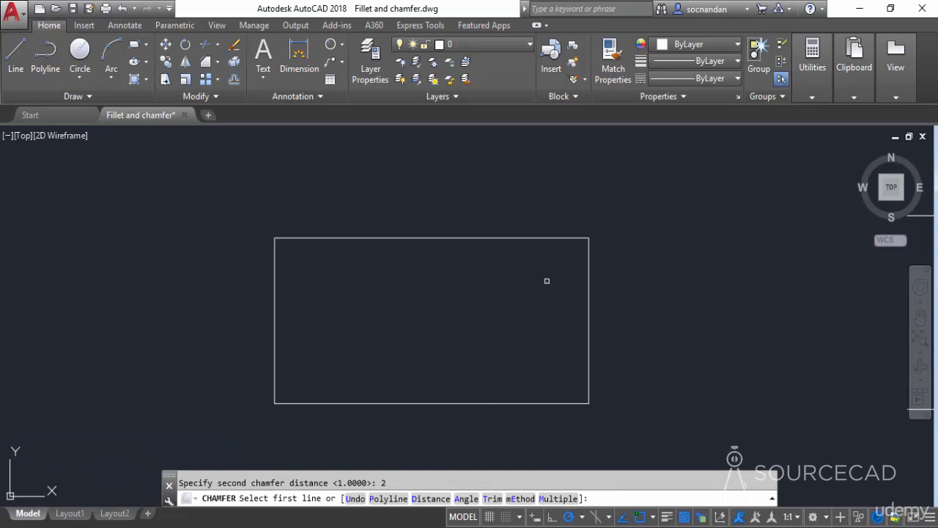
click(563, 238)
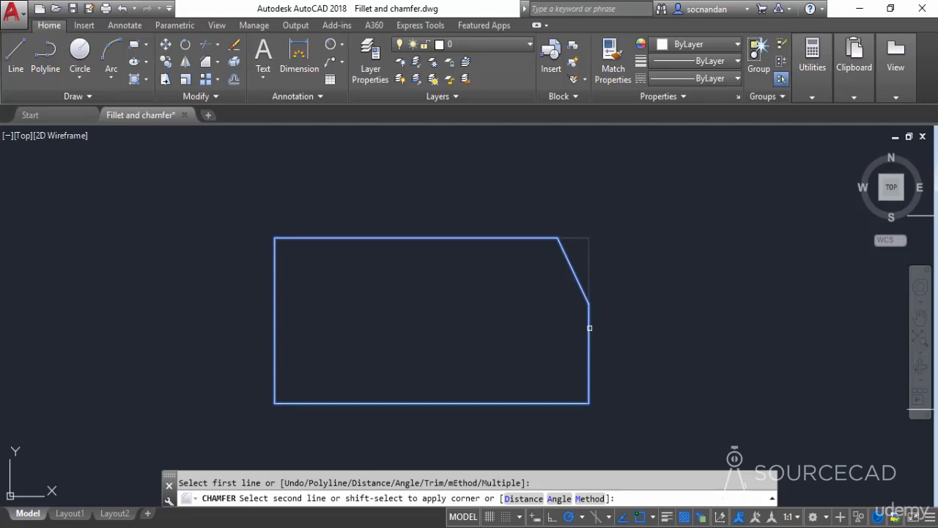
click(589, 328)
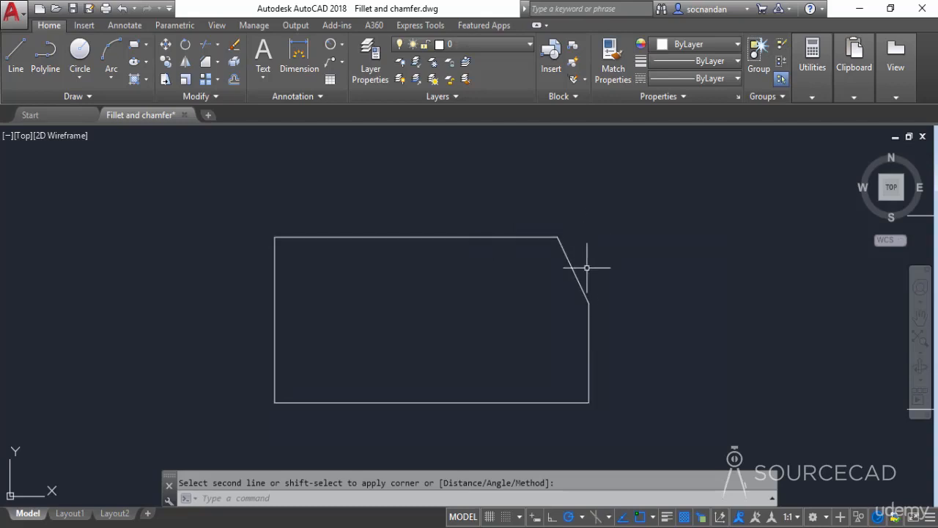
key(ctrl+z)
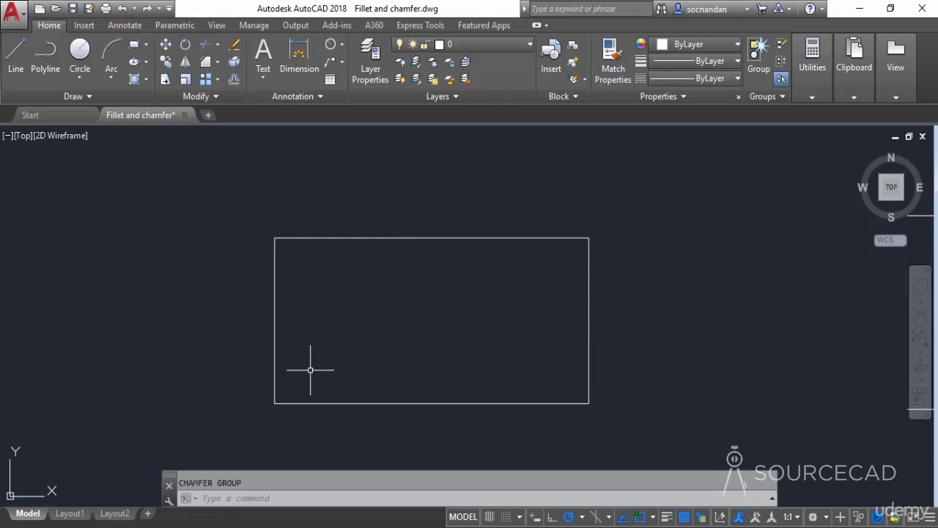
Step: Chamfer all corners of the rectangle at once with the Polyline option, using 1 for both chamfer distances
click(206, 61)
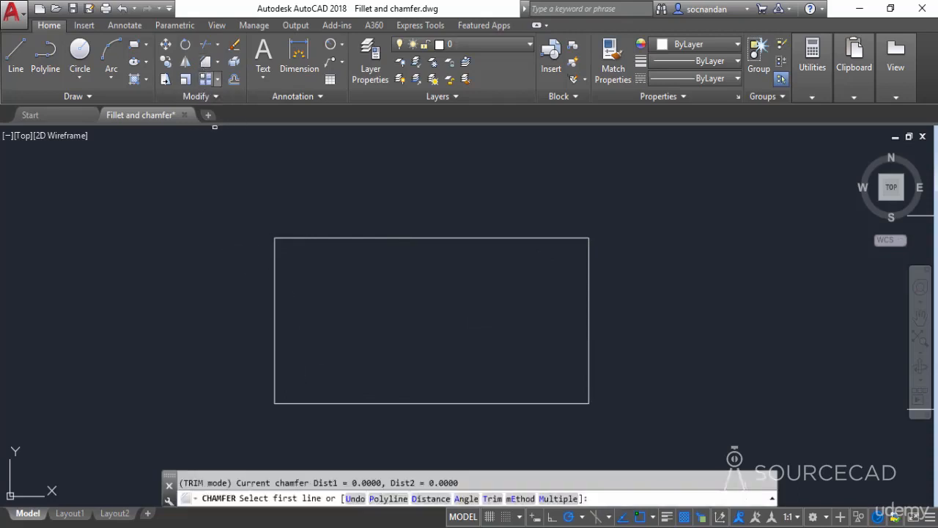
click(431, 498)
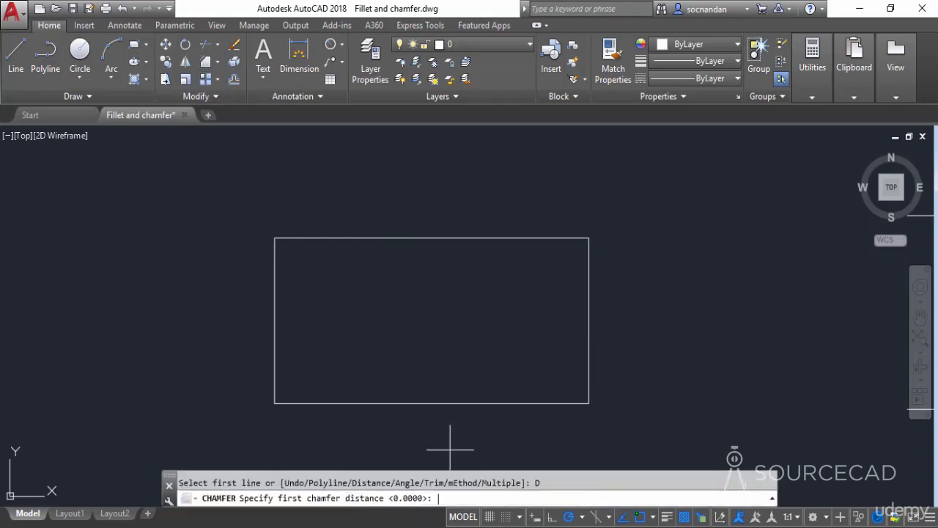
text(1)
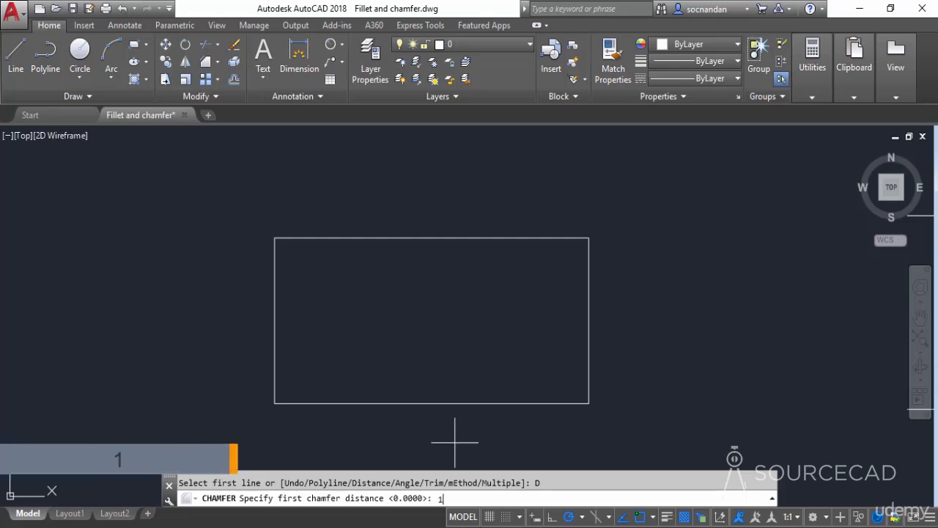
key(Return)
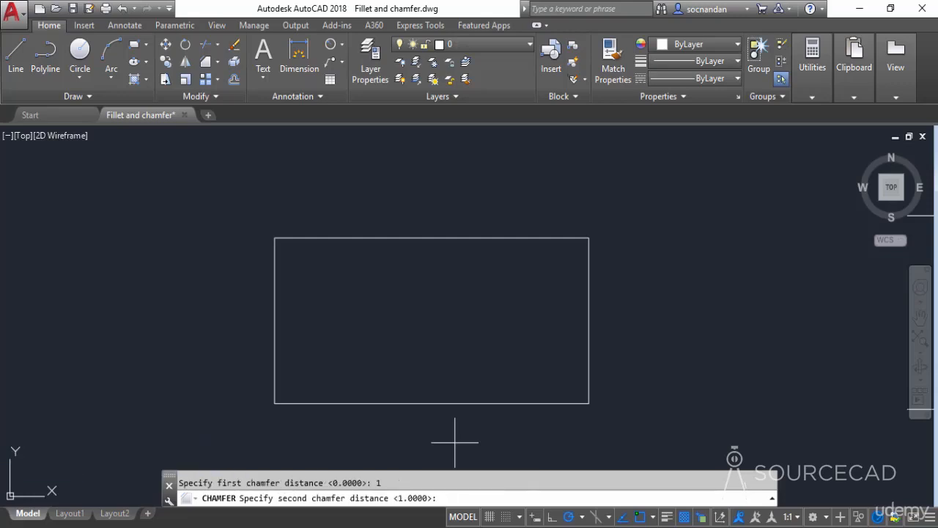
key(Return)
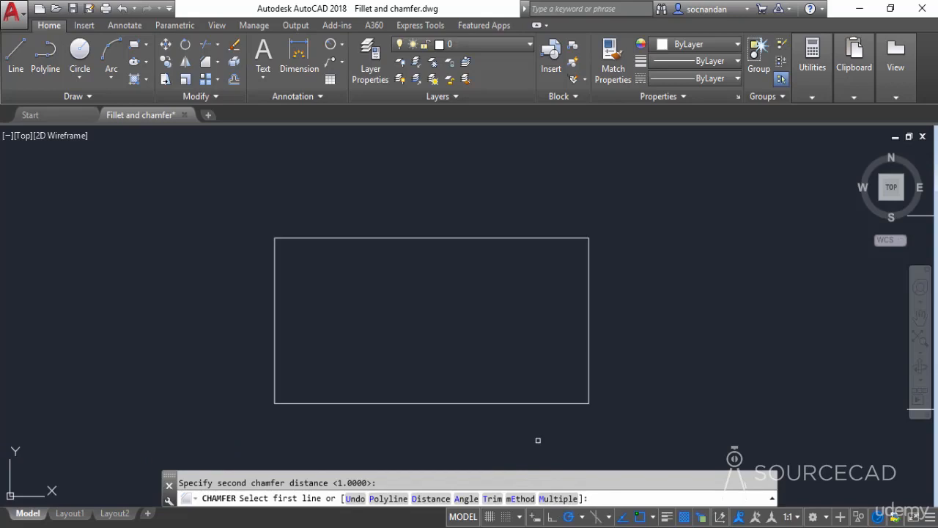
click(381, 500)
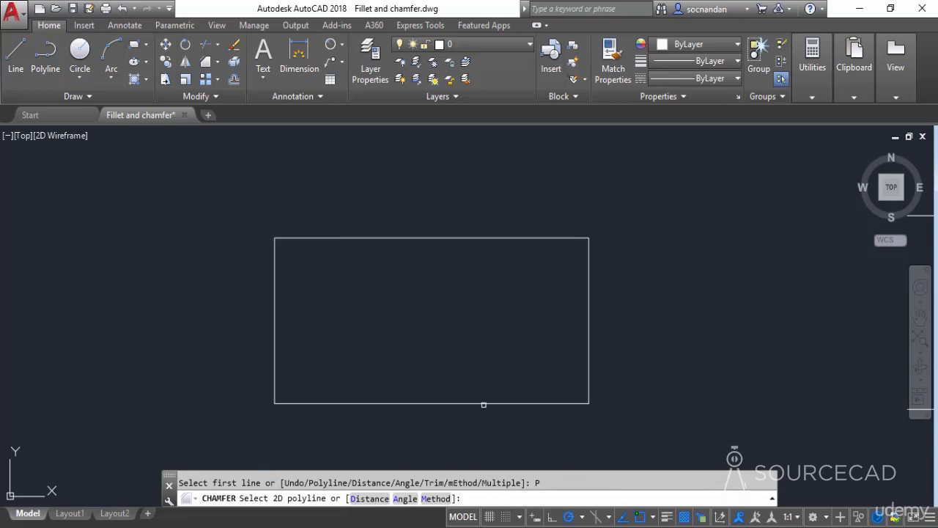
click(485, 403)
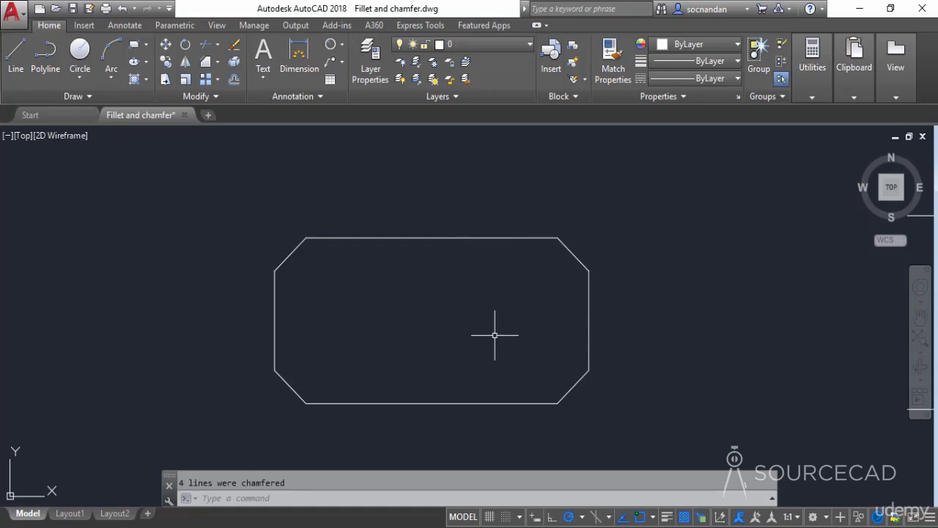
Step: Chamfer the upper ends of the separate slanted and vertical lines with both distances kept at 1
scroll(495, 330, down, 2)
mouse_move(677, 300)
middle_down()
mouse_move(698, 310)
mouse_move(450, 324)
mouse_move(325, 320)
middle_up()
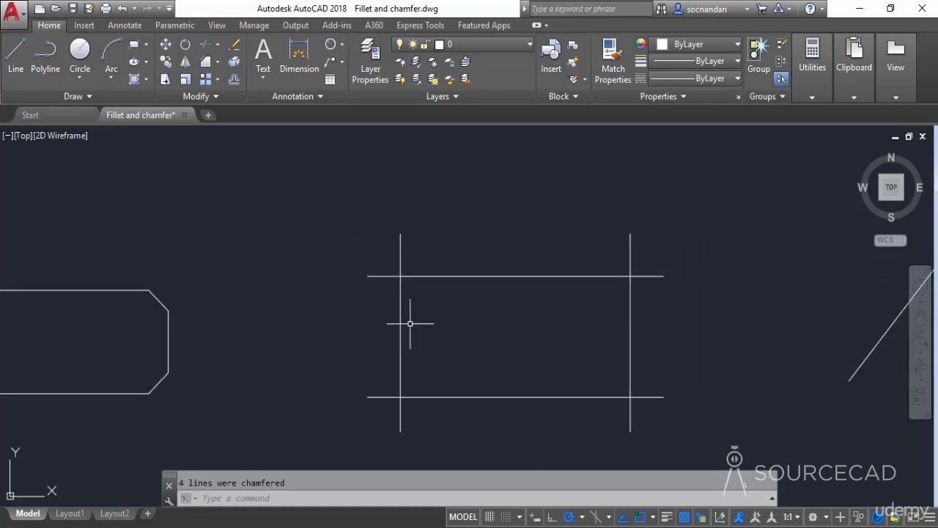
mouse_move(740, 349)
middle_down()
mouse_move(459, 358)
mouse_move(278, 352)
middle_up()
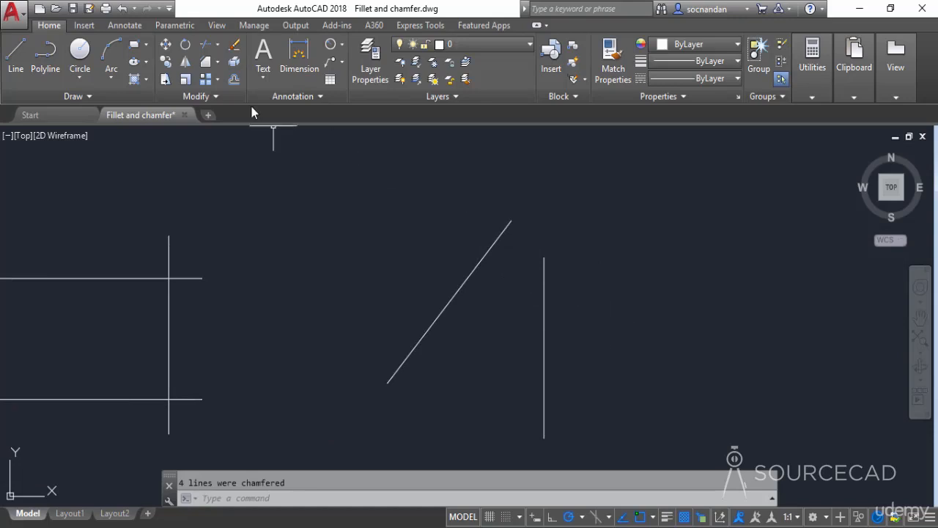
click(212, 72)
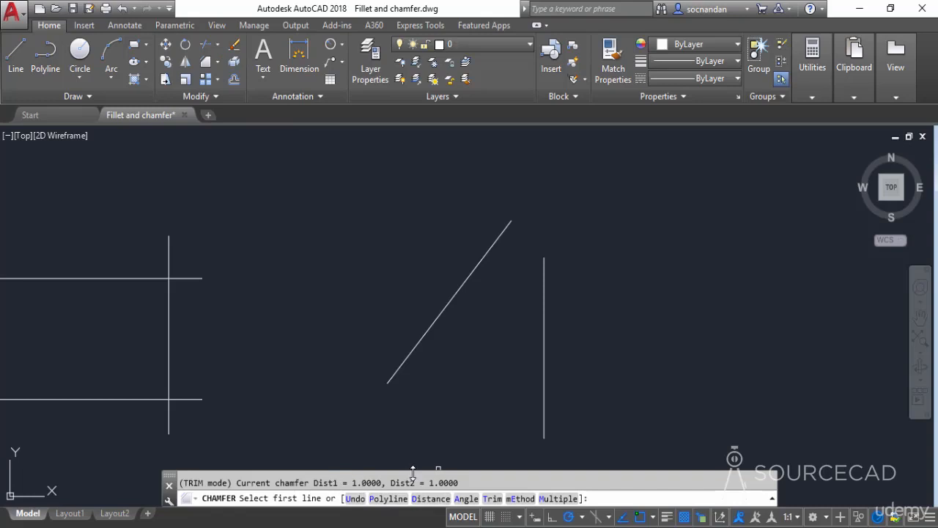
click(503, 238)
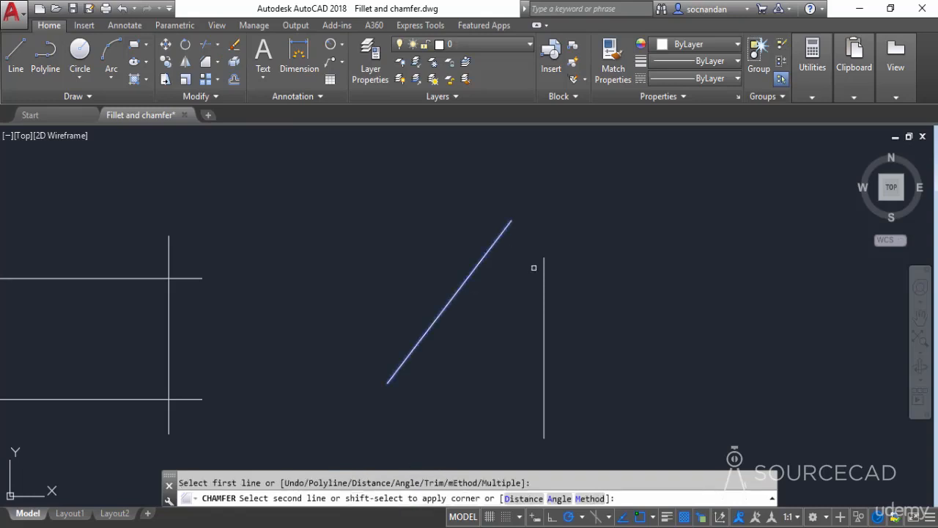
click(544, 277)
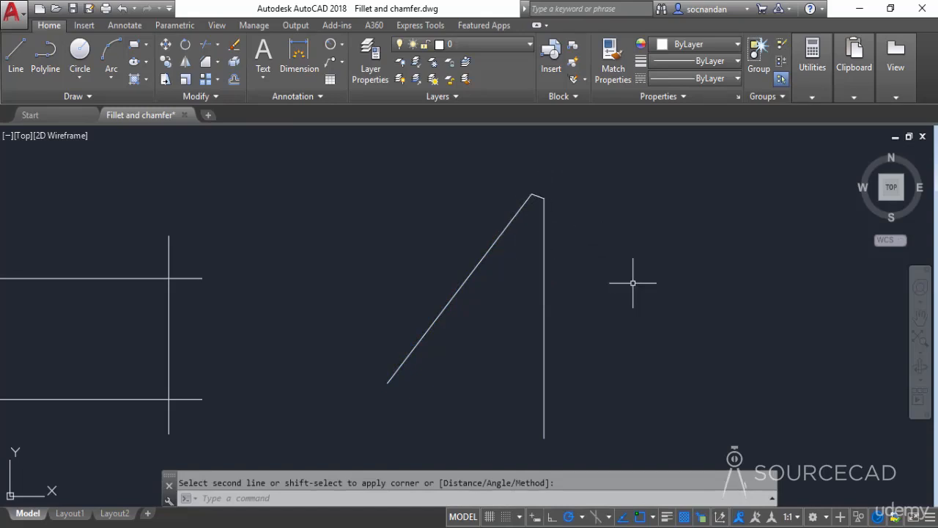
scroll(716, 317, down, 4)
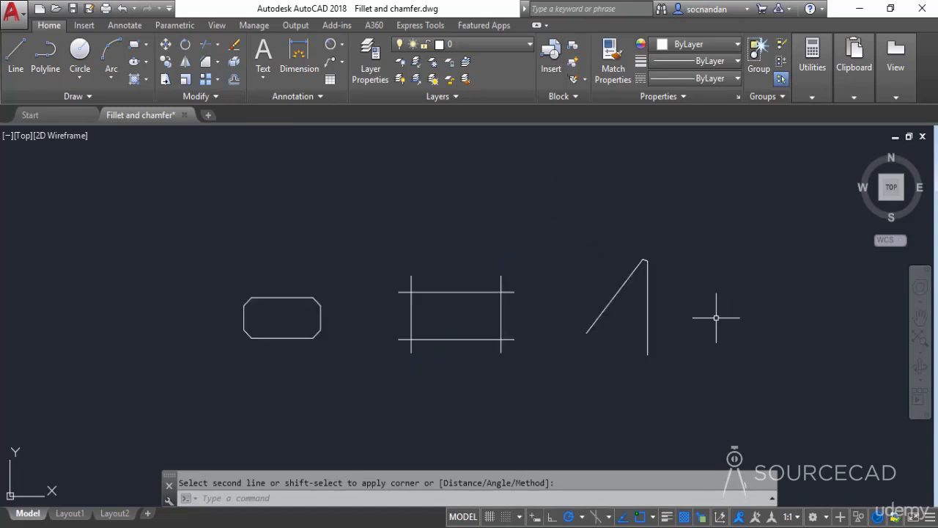